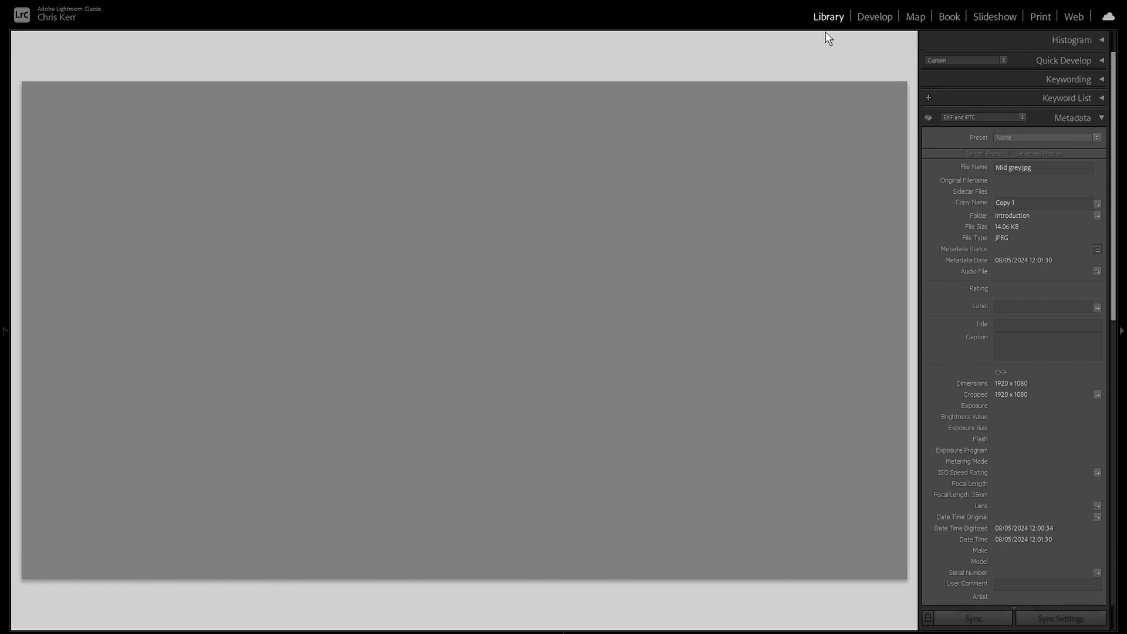
Step: In Develop, paint a trial brush-mask stroke across the grey image, then undo it
{"action": "key", "text": "d"}
{"action": "key", "text": "k"}
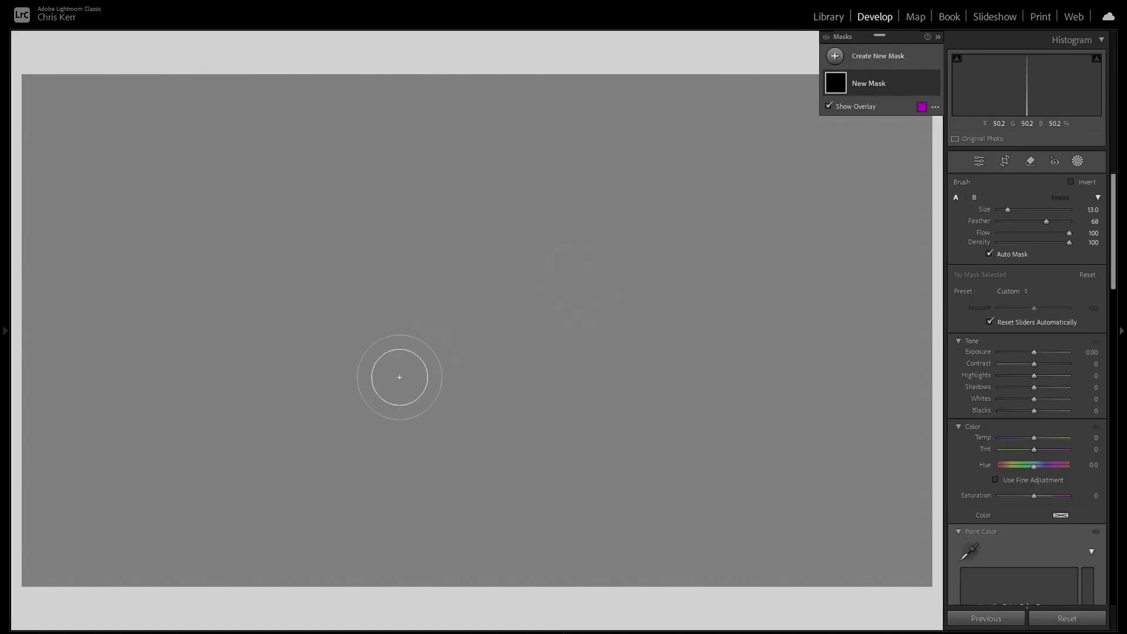
{"action": "left_click_drag", "start_coordinate": [358, 293], "coordinate": [800, 271]}
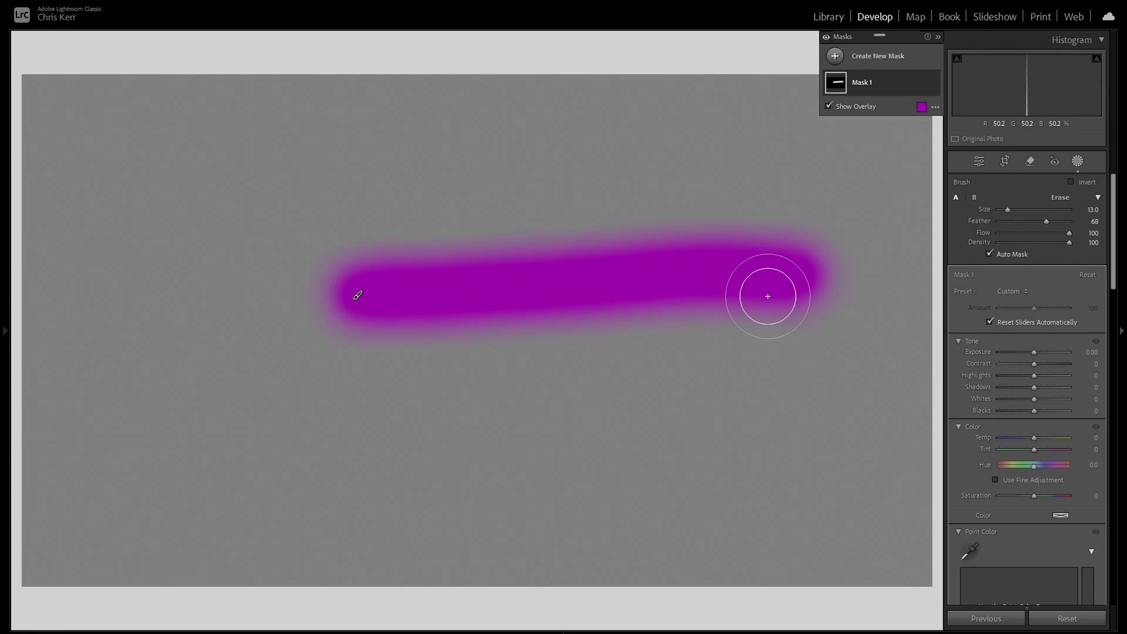
{"action": "key", "text": "ctrl+z"}
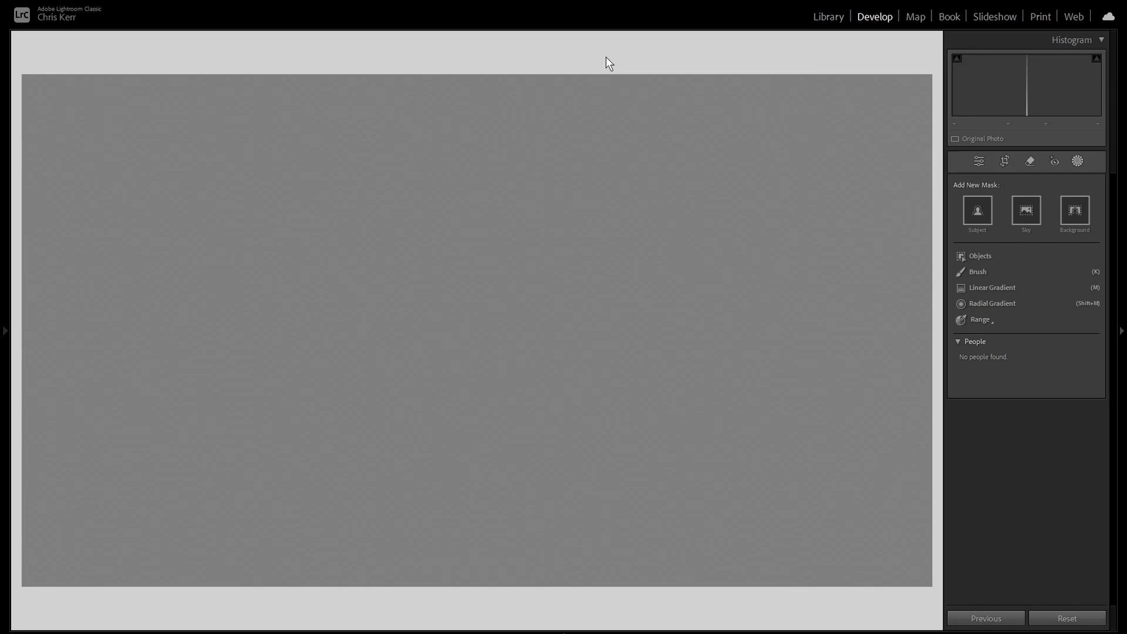
Step: Start a new brush mask with brush Size 32 and Feather 85
{"action": "key", "text": "k"}
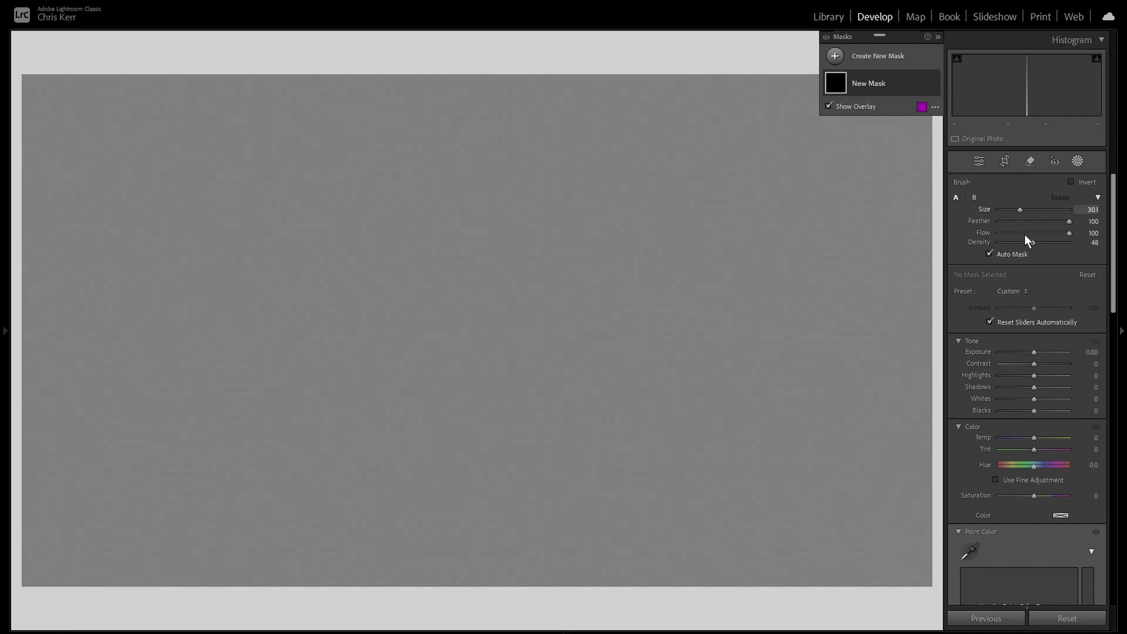
{"action": "mouse_move", "coordinate": [1045, 209]}
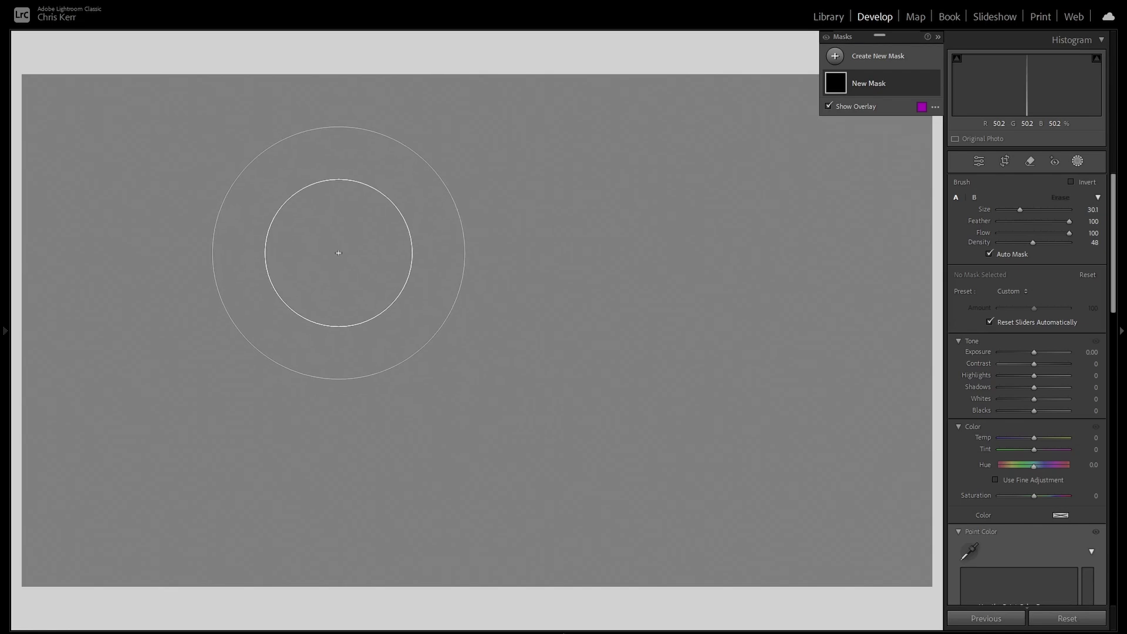
{"action": "key", "text": "bracketleft"}
{"action": "key", "text": "bracketleft"}
{"action": "key", "text": "bracketleft"}
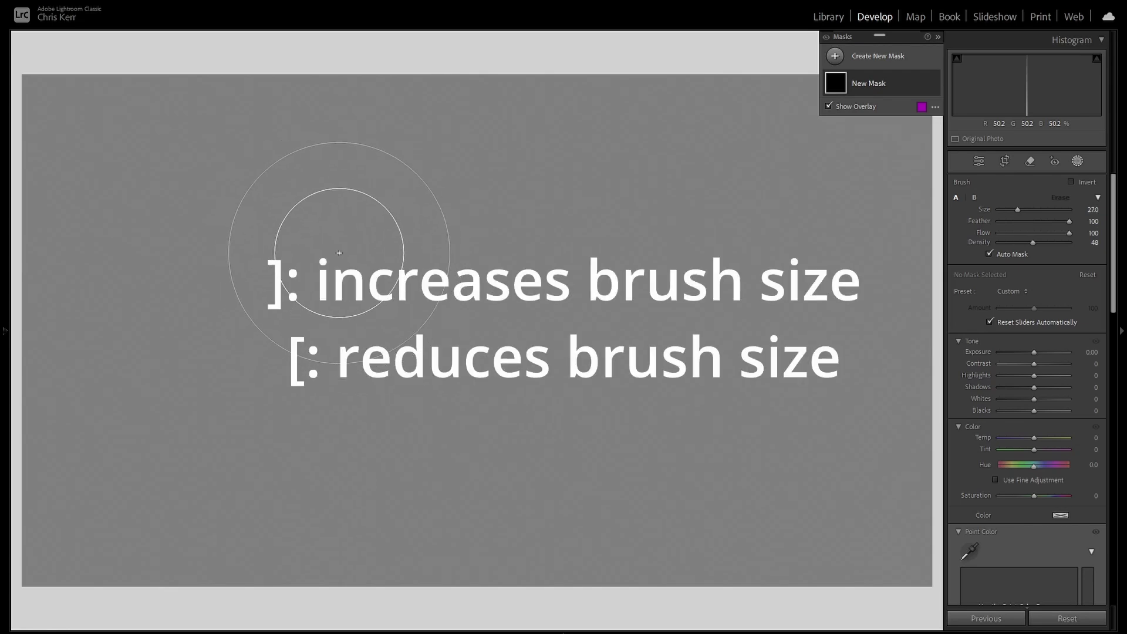
{"action": "key", "text": "bracketright"}
{"action": "key", "text": "bracketright"}
{"action": "key", "text": "bracketright"}
{"action": "key", "text": "bracketright"}
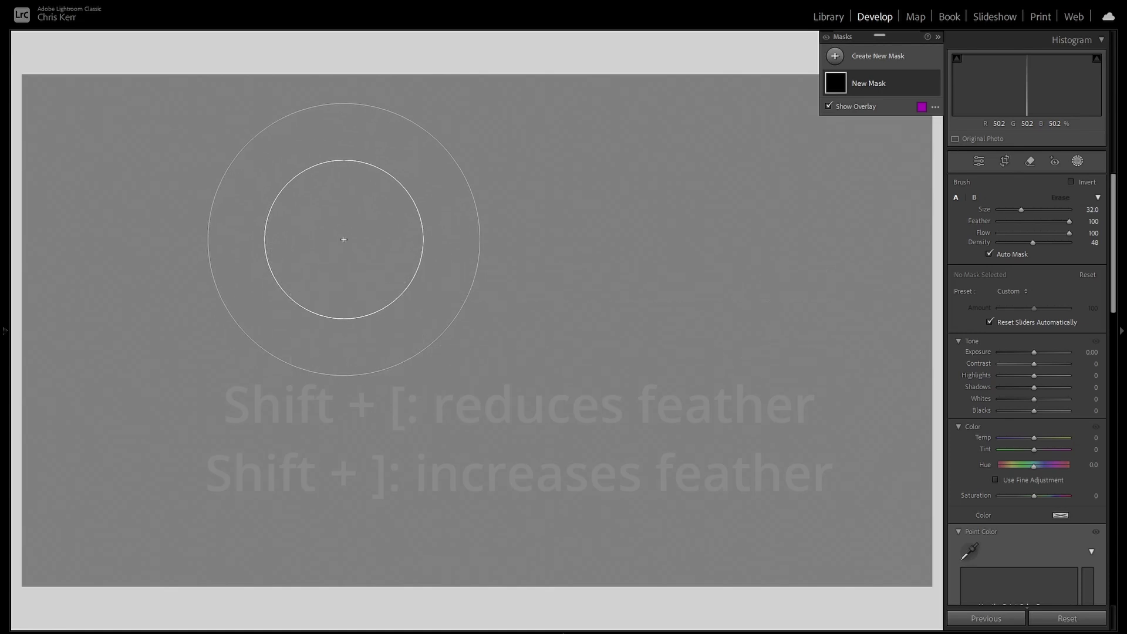
{"action": "key", "text": "shift+bracketleft"}
{"action": "key", "text": "shift+bracketleft"}
{"action": "key", "text": "shift+bracketleft"}
{"action": "key", "text": "shift+bracketleft"}
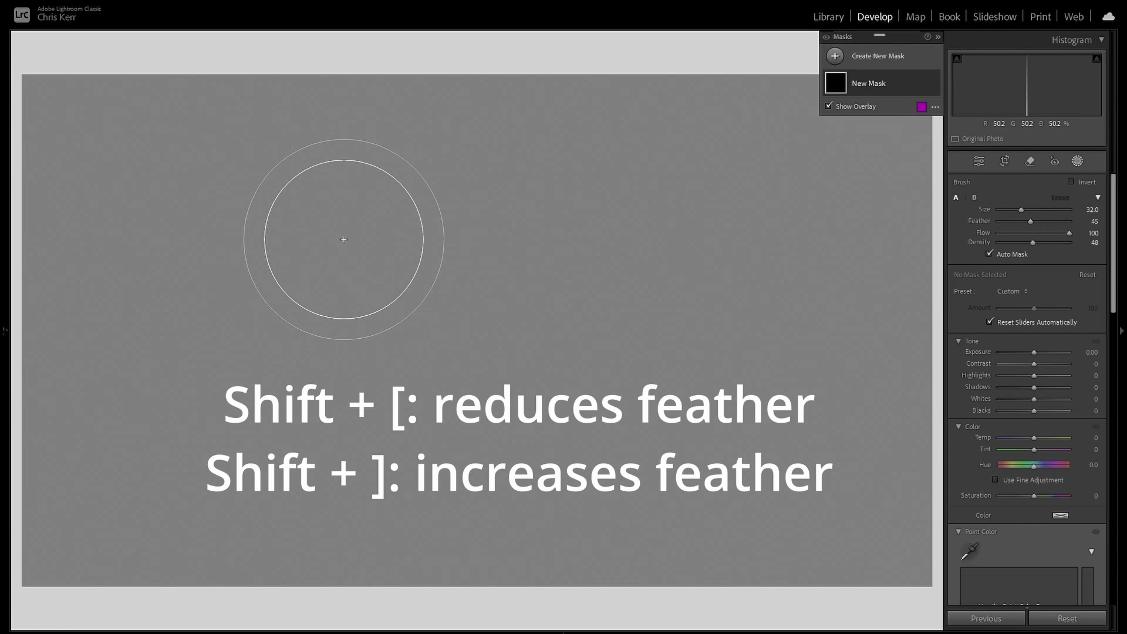
{"action": "key", "text": "shift+bracketright"}
{"action": "key", "text": "shift+bracketright"}
{"action": "key", "text": "shift+bracketright"}
{"action": "key", "text": "shift+bracketright"}
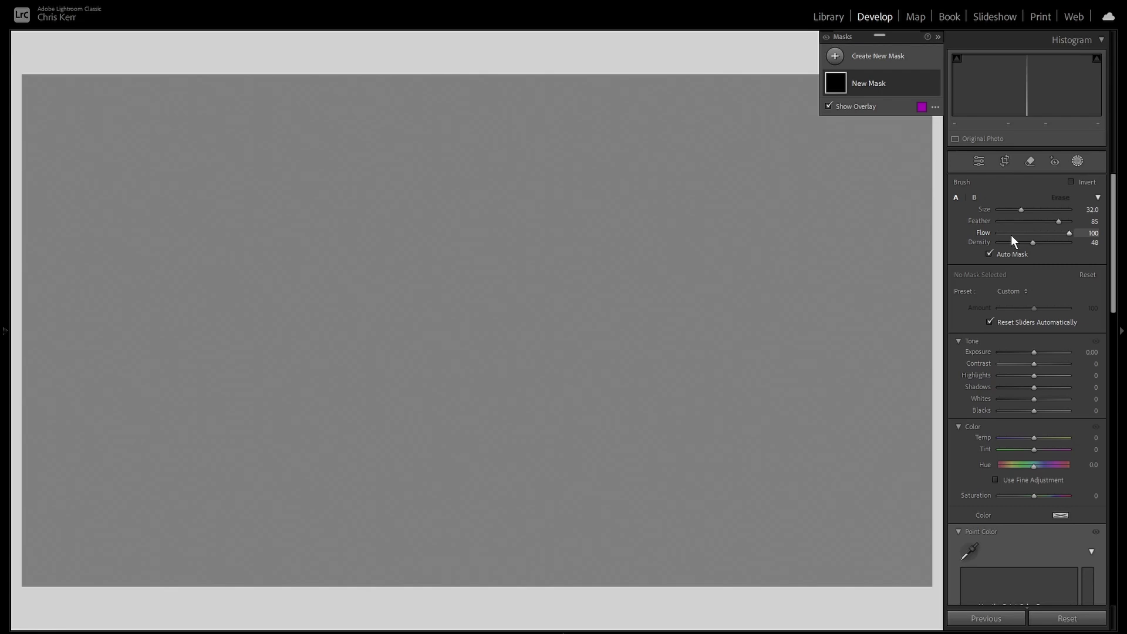
Step: Brush a zigzag joined to an angled stroke, plus a straight diagonal line at lower left
{"action": "mouse_move", "coordinate": [100, 136]}
{"action": "left_mouse_down"}
{"action": "mouse_move", "coordinate": [184, 161]}
{"action": "mouse_move", "coordinate": [133, 204]}
{"action": "mouse_move", "coordinate": [213, 191]}
{"action": "left_mouse_up"}
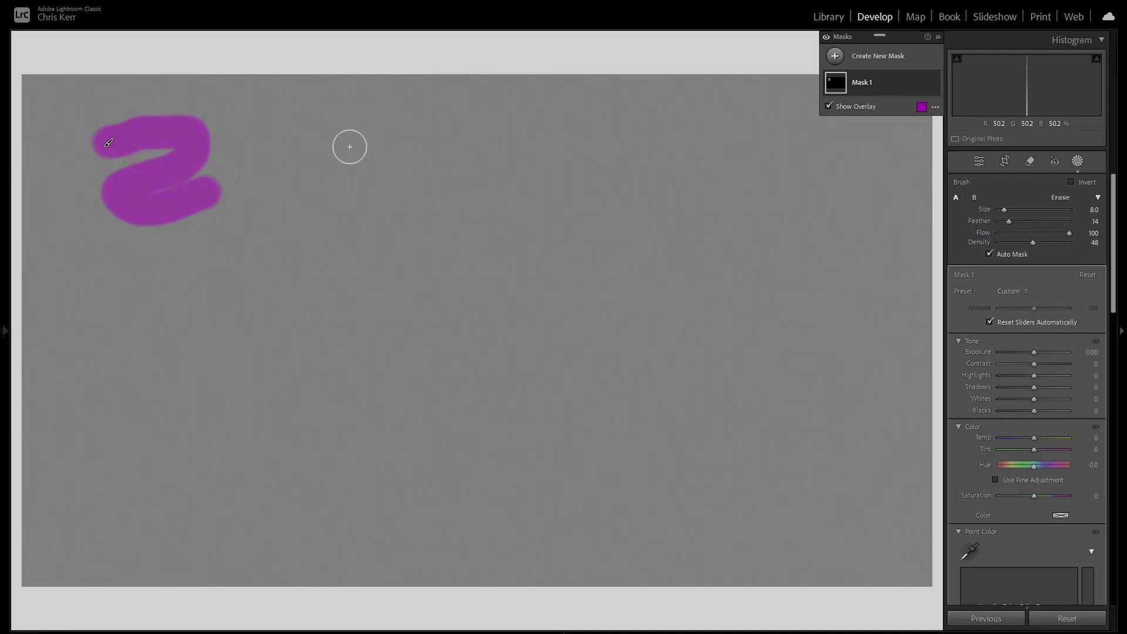
{"action": "mouse_move", "coordinate": [350, 146]}
{"action": "left_mouse_down"}
{"action": "mouse_move", "coordinate": [614, 160]}
{"action": "mouse_move", "coordinate": [587, 343]}
{"action": "left_mouse_up"}
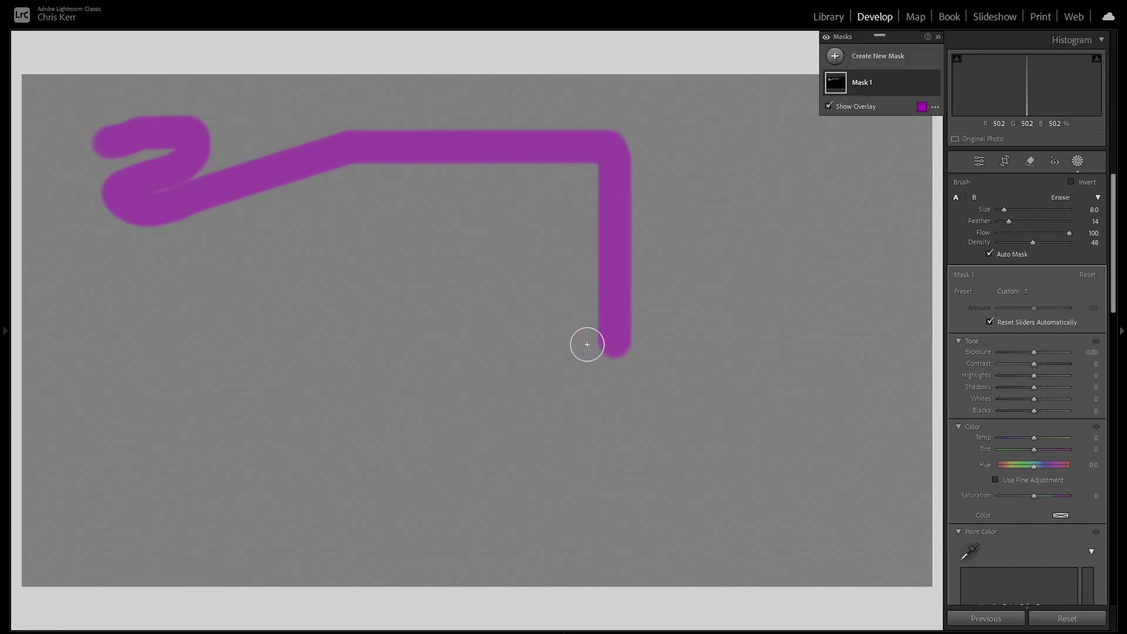
{"action": "left_click", "coordinate": [83, 284]}
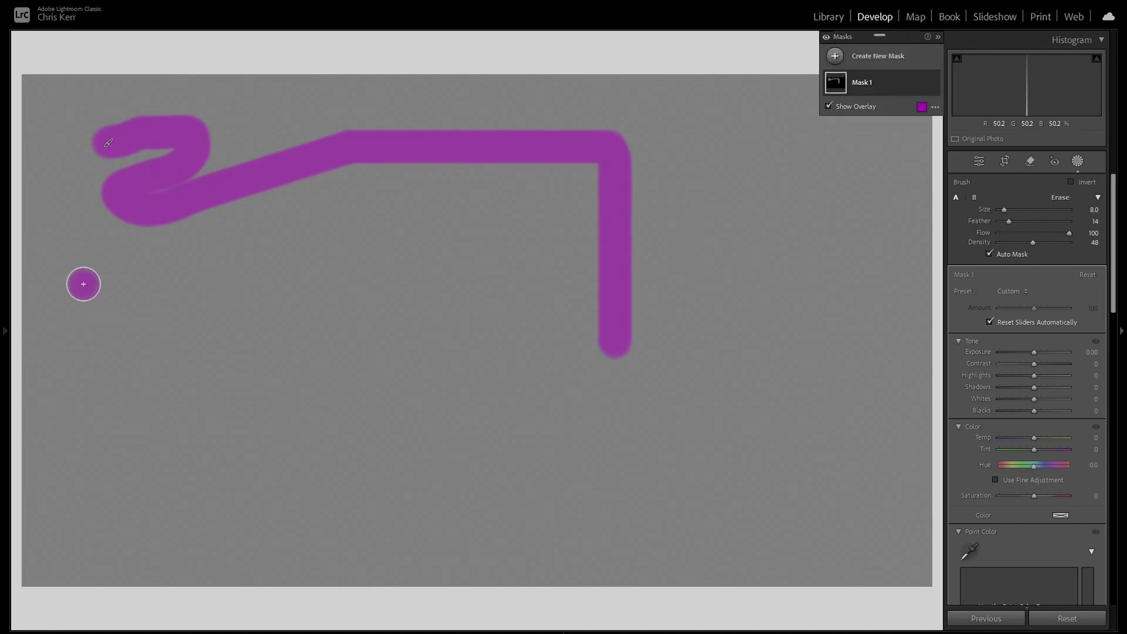
{"action": "left_click", "coordinate": [474, 502], "text": "shift"}
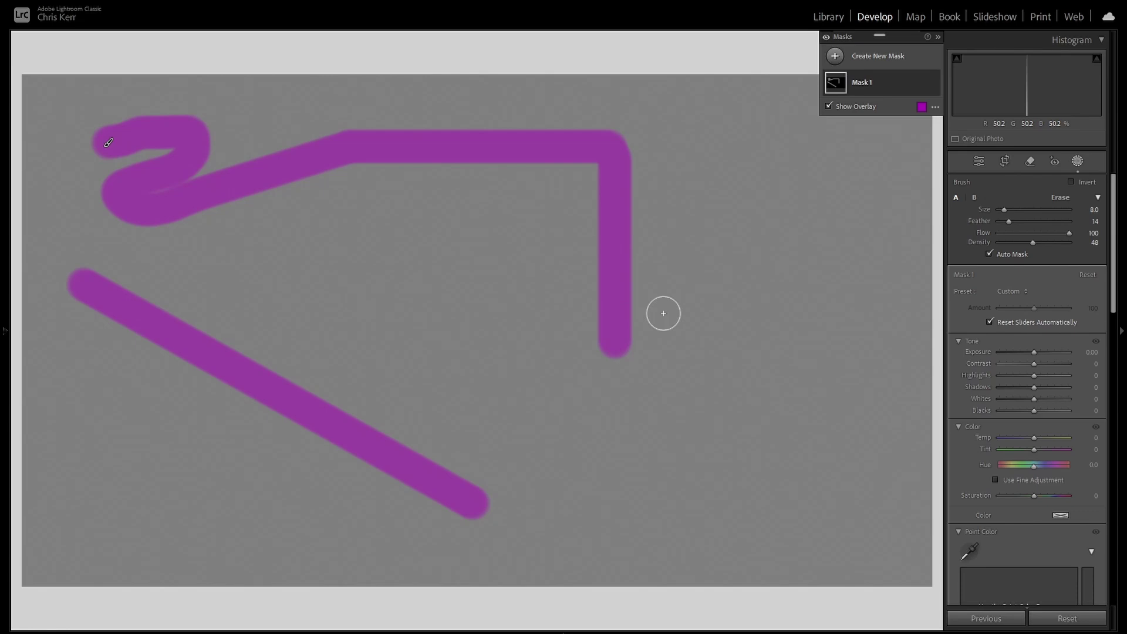
Step: Paint a small dot, then a soft straight line from it with a larger brush size of 19.2
{"action": "left_click", "coordinate": [306, 265]}
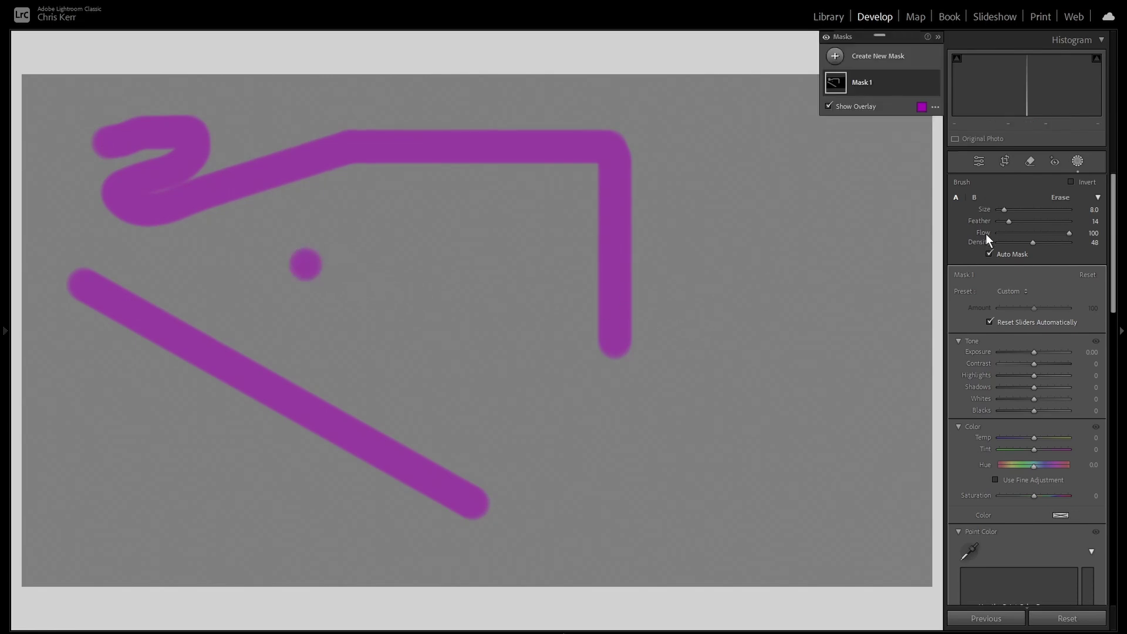
{"action": "mouse_move", "coordinate": [1005, 210]}
{"action": "left_mouse_down"}
{"action": "mouse_move", "coordinate": [1047, 225]}
{"action": "mouse_move", "coordinate": [1045, 237]}
{"action": "left_mouse_up"}
{"action": "left_click", "coordinate": [691, 473], "text": "shift"}
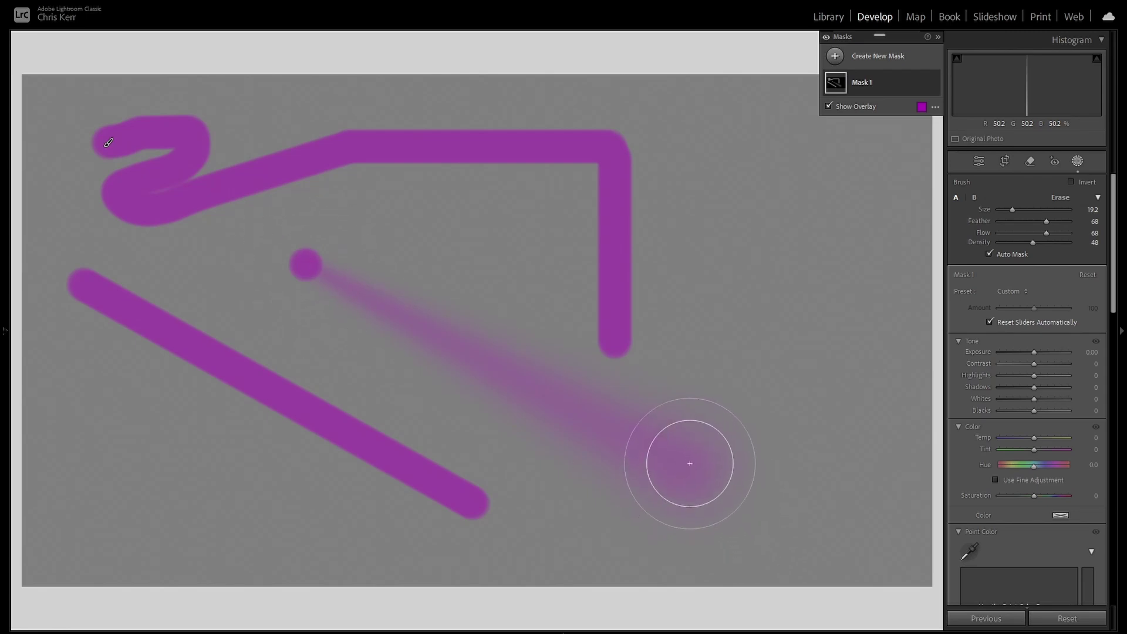
{"action": "scroll", "coordinate": [706, 257], "scroll_direction": "down", "scroll_amount": 3}
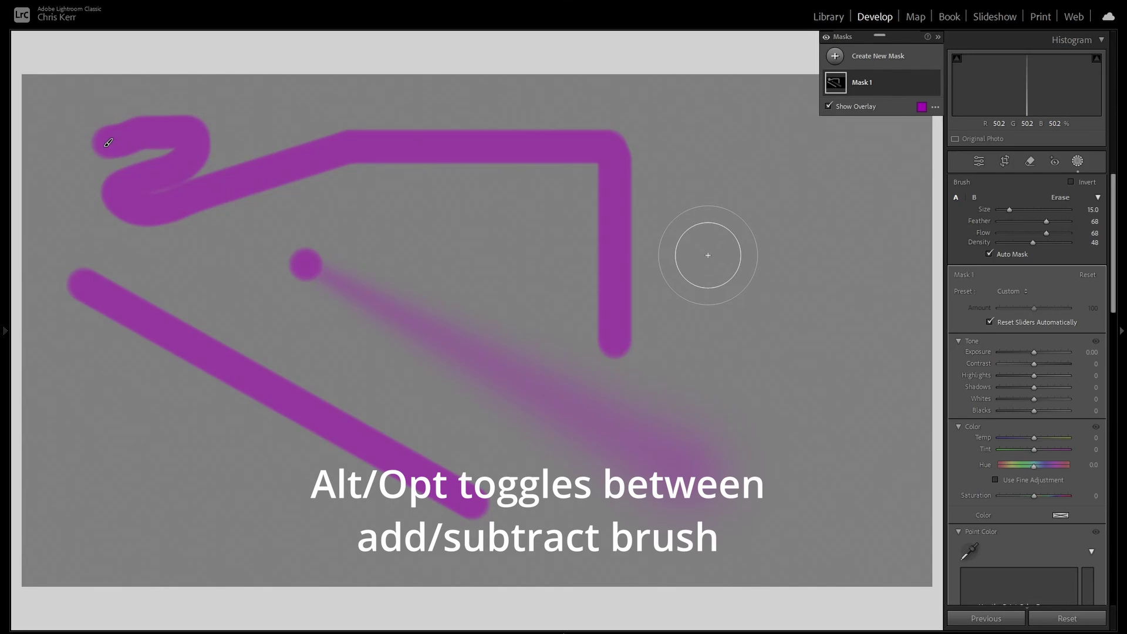
Step: Erase a gap in the vertical mask line, the small dot and the soft line's start
{"action": "key", "text": "alt"}
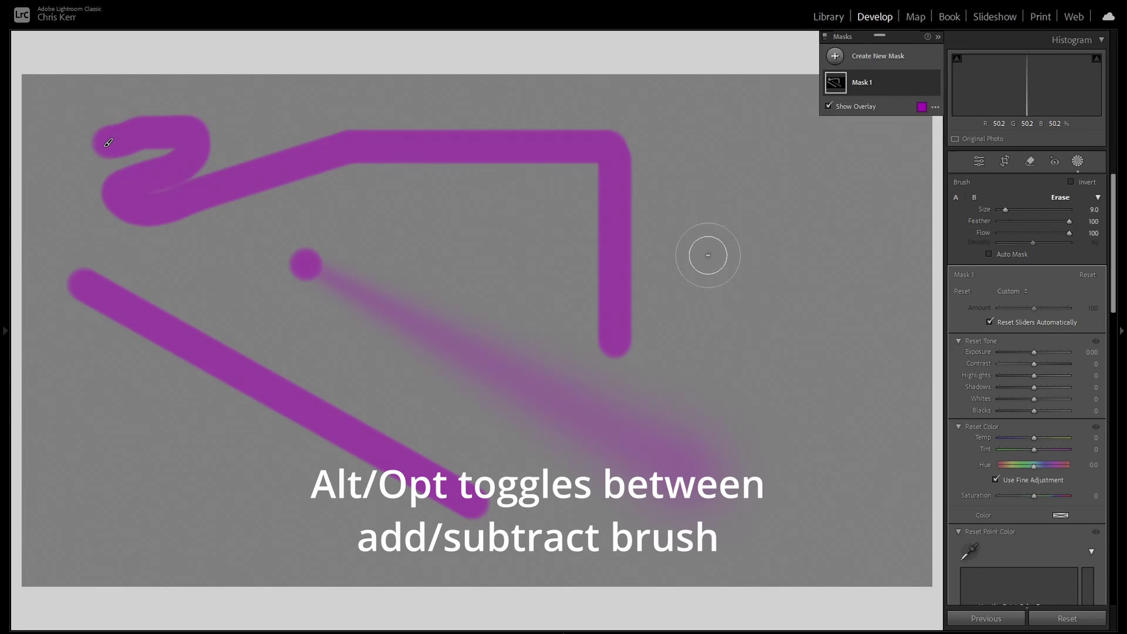
{"action": "mouse_move", "coordinate": [706, 254]}
{"action": "left_mouse_down"}
{"action": "mouse_move", "coordinate": [549, 246]}
{"action": "mouse_move", "coordinate": [691, 242]}
{"action": "mouse_move", "coordinate": [533, 248]}
{"action": "mouse_move", "coordinate": [636, 234]}
{"action": "left_mouse_up"}
{"action": "mouse_move", "coordinate": [411, 267]}
{"action": "left_mouse_down"}
{"action": "mouse_move", "coordinate": [284, 255]}
{"action": "mouse_move", "coordinate": [327, 258]}
{"action": "mouse_move", "coordinate": [407, 329]}
{"action": "left_mouse_up"}
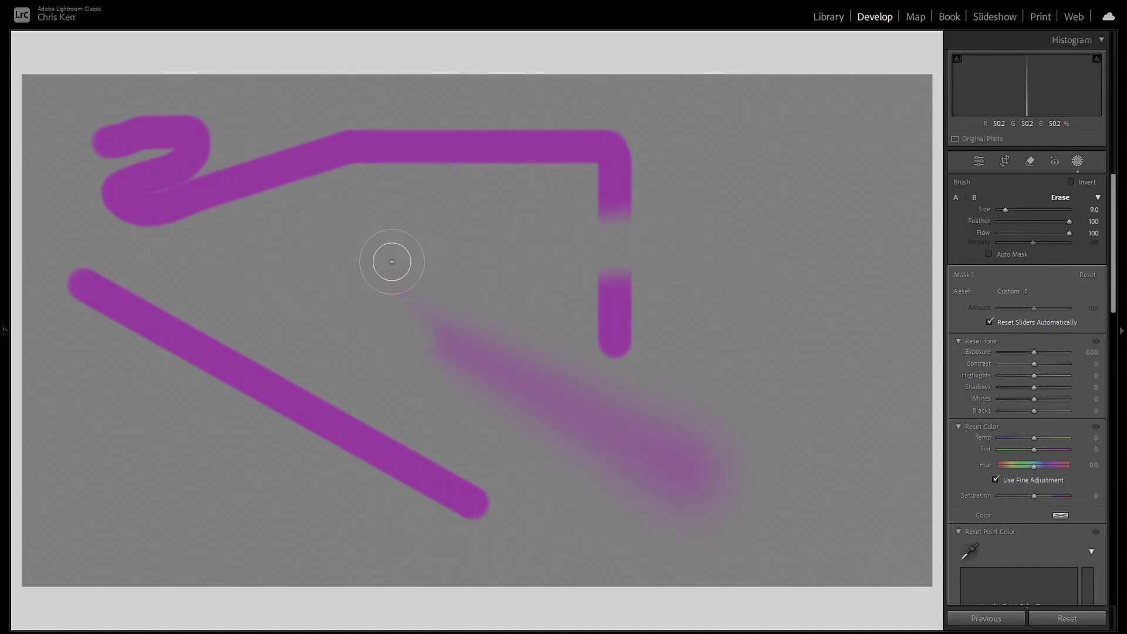
{"action": "mouse_move", "coordinate": [309, 222]}
{"action": "left_mouse_down"}
{"action": "mouse_move", "coordinate": [352, 212]}
{"action": "mouse_move", "coordinate": [433, 229]}
{"action": "left_mouse_up"}
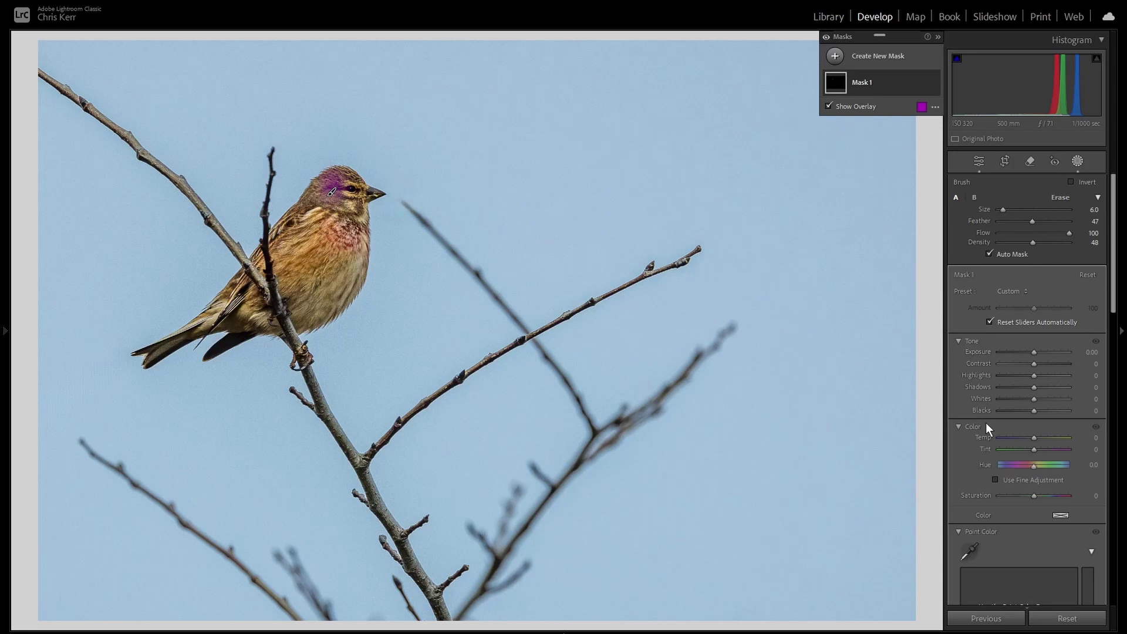
{"action": "left_click", "coordinate": [1024, 255]}
{"action": "key", "text": "a"}
{"action": "mouse_move", "coordinate": [325, 187]}
{"action": "left_mouse_down"}
{"action": "mouse_move", "coordinate": [346, 177]}
{"action": "mouse_move", "coordinate": [355, 203]}
{"action": "mouse_move", "coordinate": [346, 297]}
{"action": "left_mouse_up"}
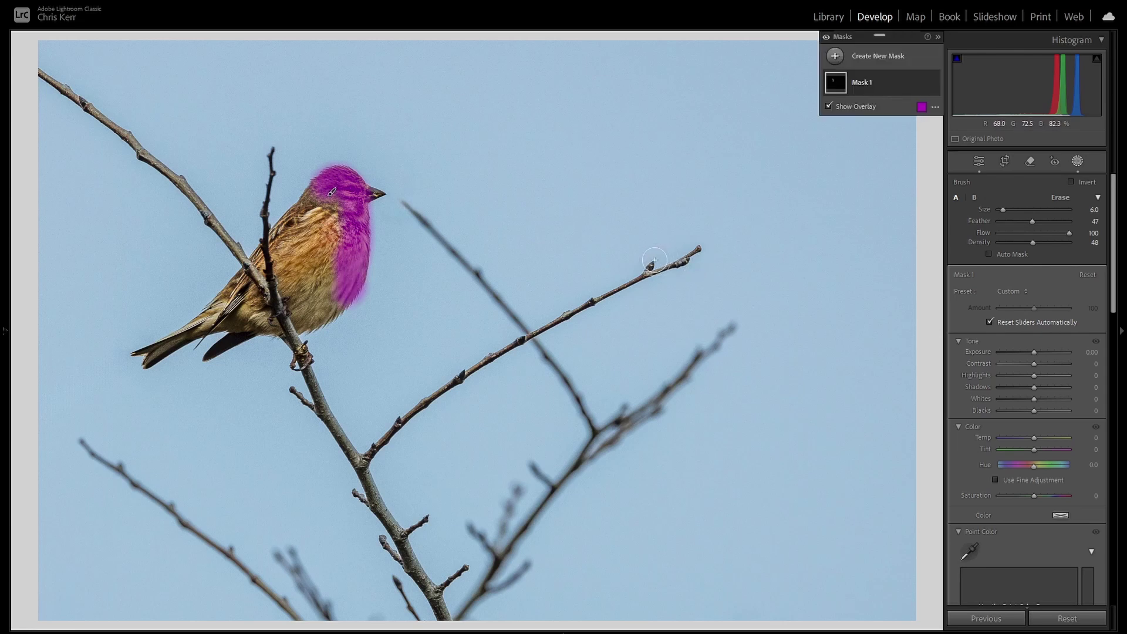
{"action": "key", "text": "ctrl+z"}
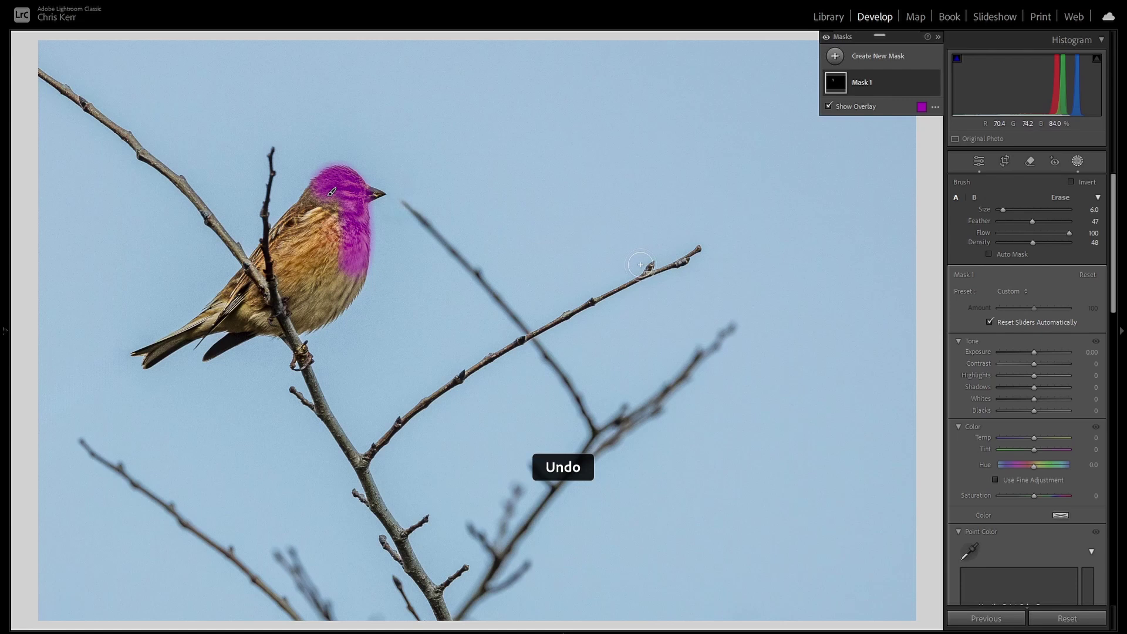
{"action": "key", "text": "ctrl+z"}
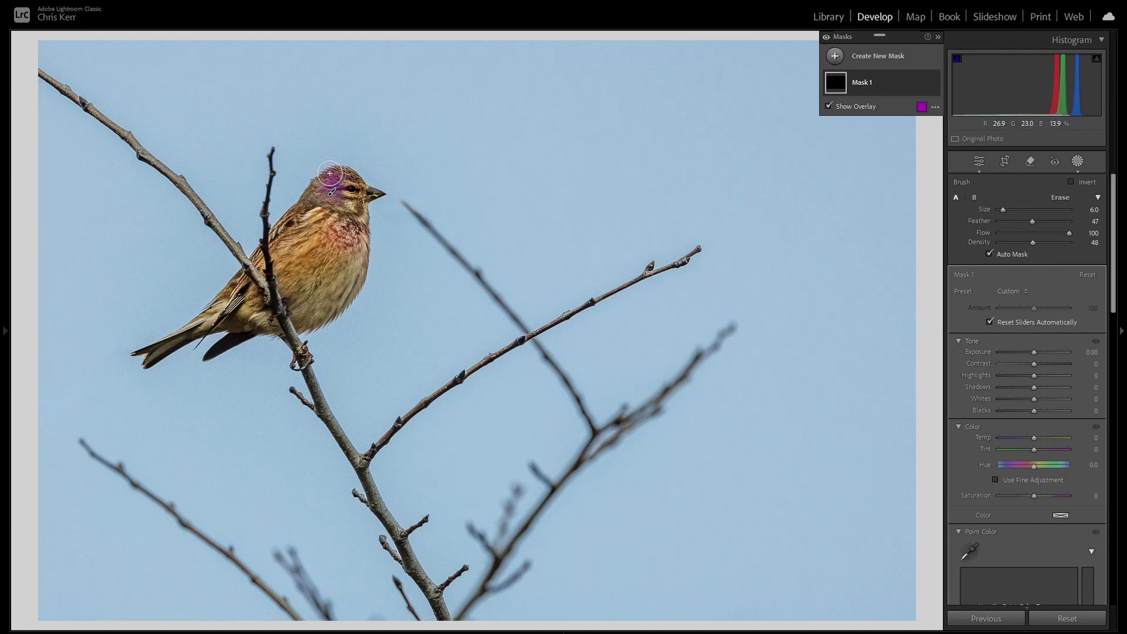
Step: Brush the Auto Mask over the bird's head toward its eye
{"action": "mouse_move", "coordinate": [330, 174]}
{"action": "left_mouse_down"}
{"action": "mouse_move", "coordinate": [343, 179]}
{"action": "mouse_move", "coordinate": [323, 180]}
{"action": "mouse_move", "coordinate": [379, 194]}
{"action": "mouse_move", "coordinate": [365, 188]}
{"action": "mouse_move", "coordinate": [356, 202]}
{"action": "mouse_move", "coordinate": [350, 284]}
{"action": "mouse_move", "coordinate": [291, 330]}
{"action": "left_mouse_up"}
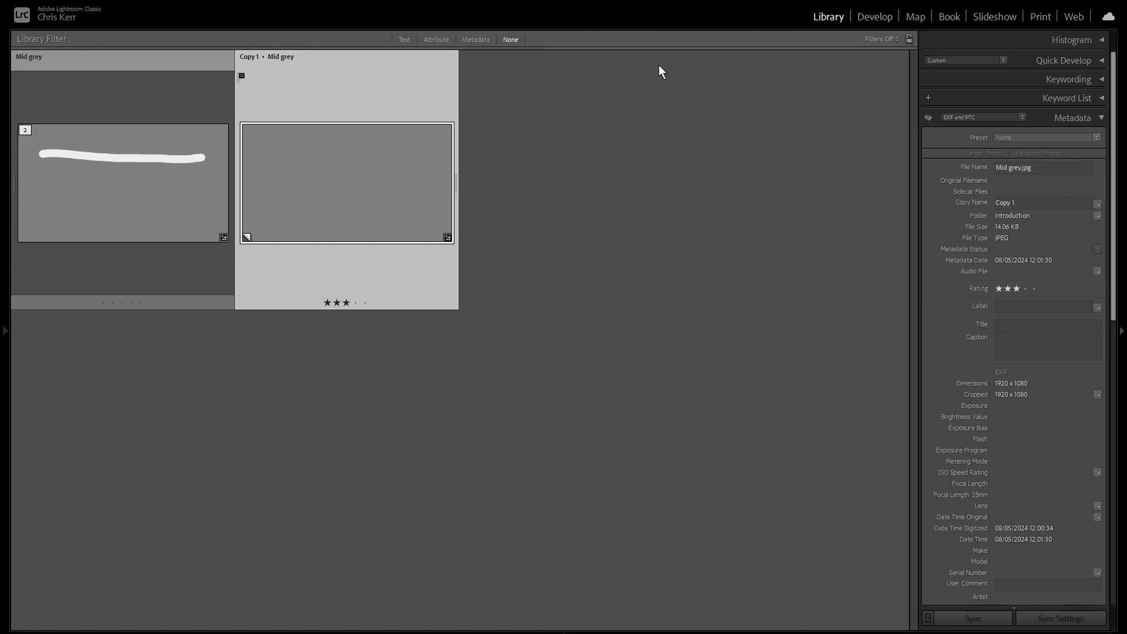
Step: Draw a radial gradient out from the grey image's centre and reshape its ellipses
{"action": "key", "text": "shift+m"}
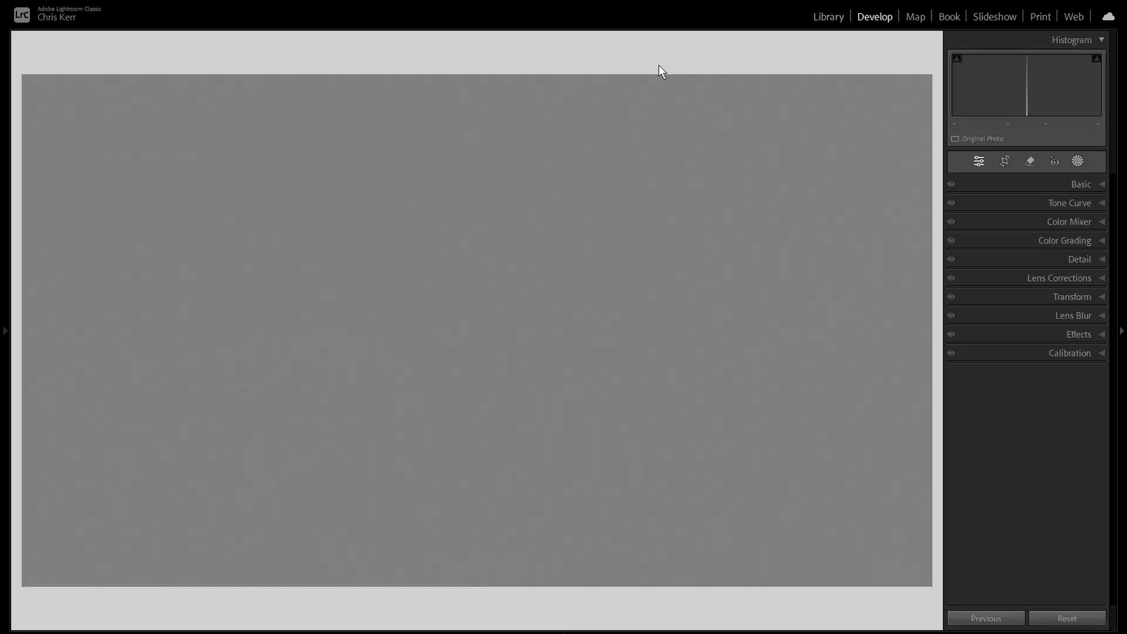
{"action": "left_click_drag", "start_coordinate": [449, 284], "coordinate": [734, 432]}
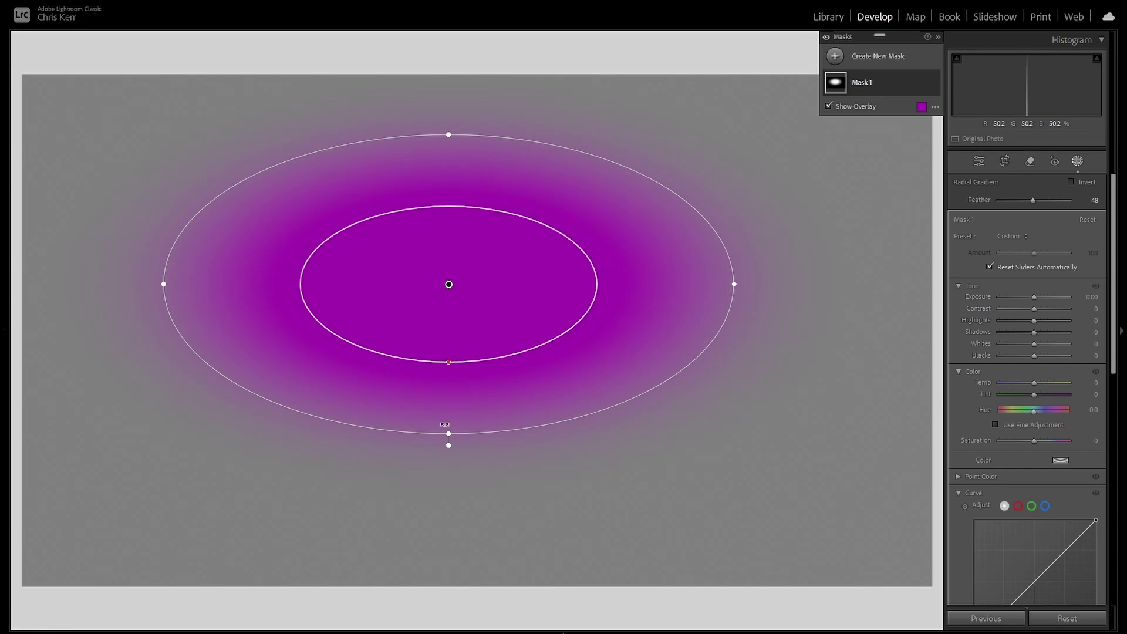
{"action": "left_click_drag", "start_coordinate": [449, 433], "coordinate": [449, 469]}
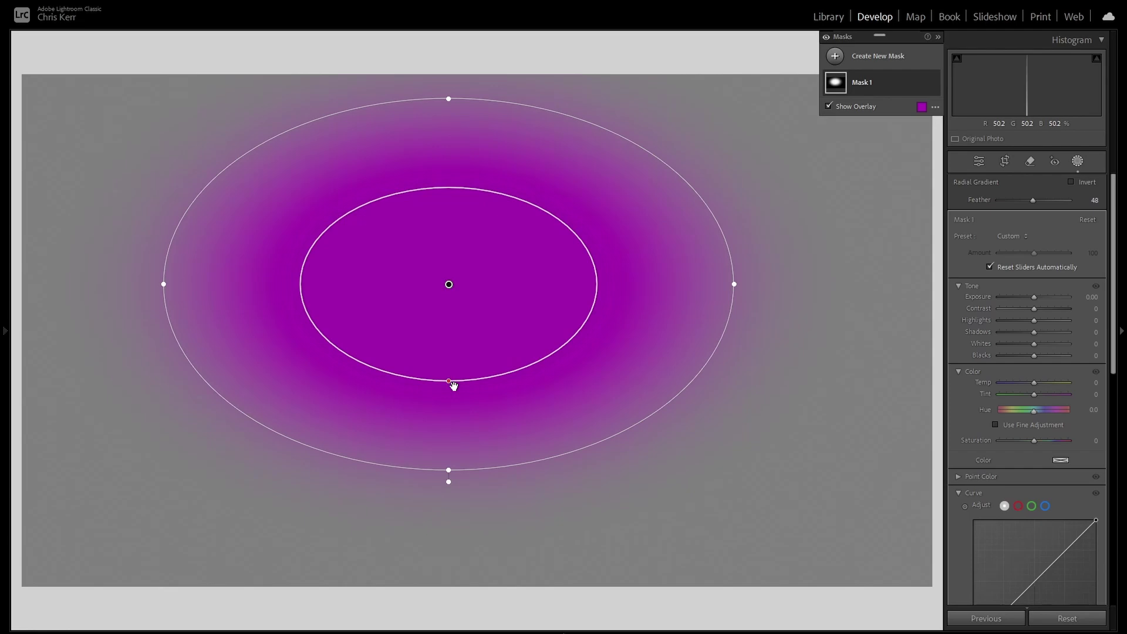
{"action": "mouse_move", "coordinate": [450, 383]}
{"action": "left_mouse_down"}
{"action": "mouse_move", "coordinate": [451, 320]}
{"action": "mouse_move", "coordinate": [446, 463]}
{"action": "mouse_move", "coordinate": [452, 382]}
{"action": "left_mouse_up"}
{"action": "mouse_move", "coordinate": [450, 478]}
{"action": "left_mouse_down"}
{"action": "mouse_move", "coordinate": [604, 442]}
{"action": "mouse_move", "coordinate": [431, 487]}
{"action": "left_mouse_up"}
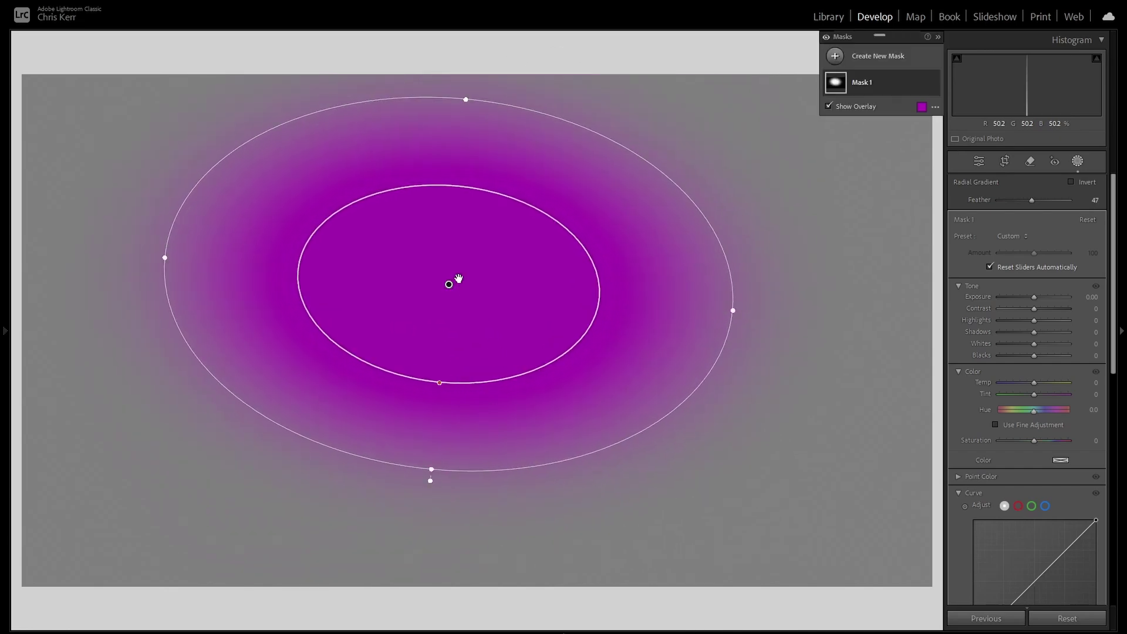
Step: Move the radial gradient left, widen it, then delete Mask 1
{"action": "left_click_drag", "start_coordinate": [449, 284], "coordinate": [310, 296]}
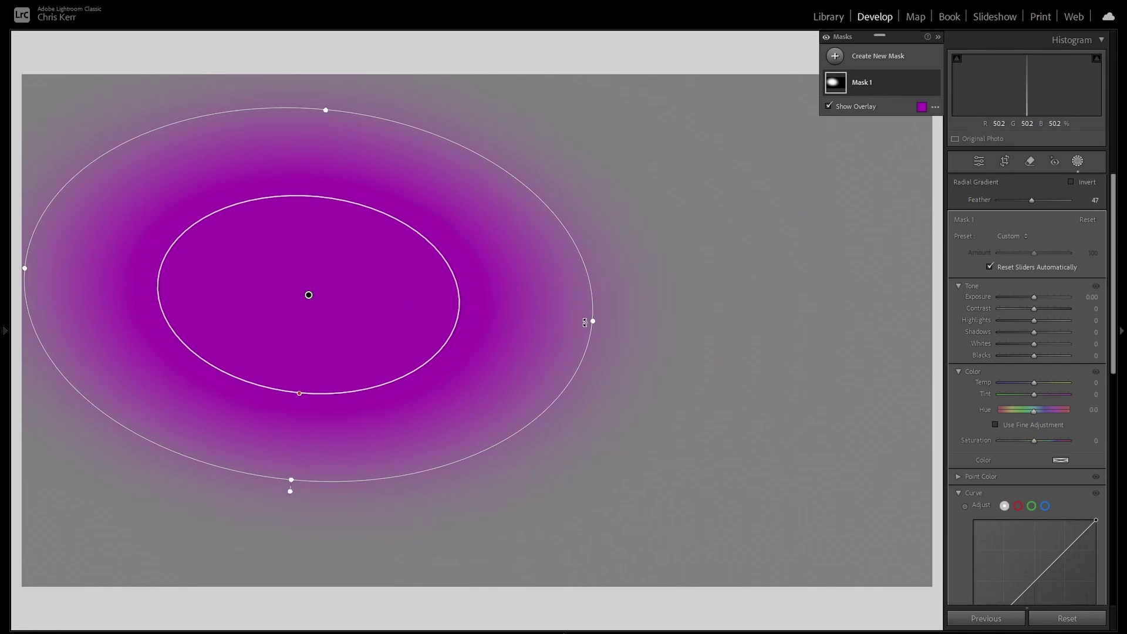
{"action": "left_click_drag", "start_coordinate": [589, 321], "coordinate": [747, 336]}
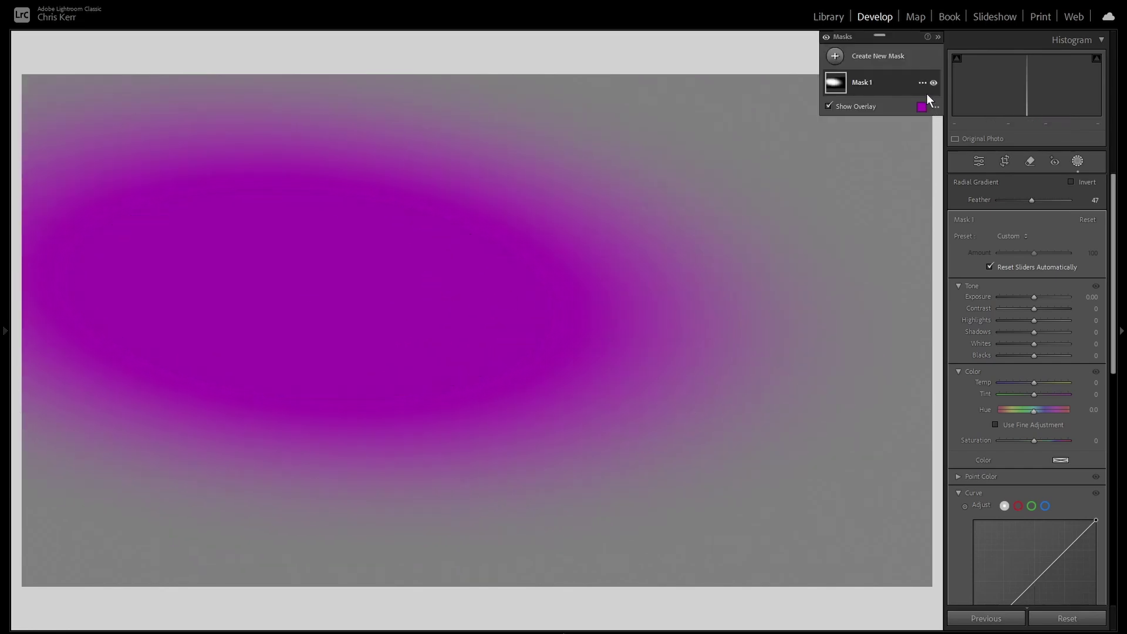
{"action": "left_click", "coordinate": [923, 82]}
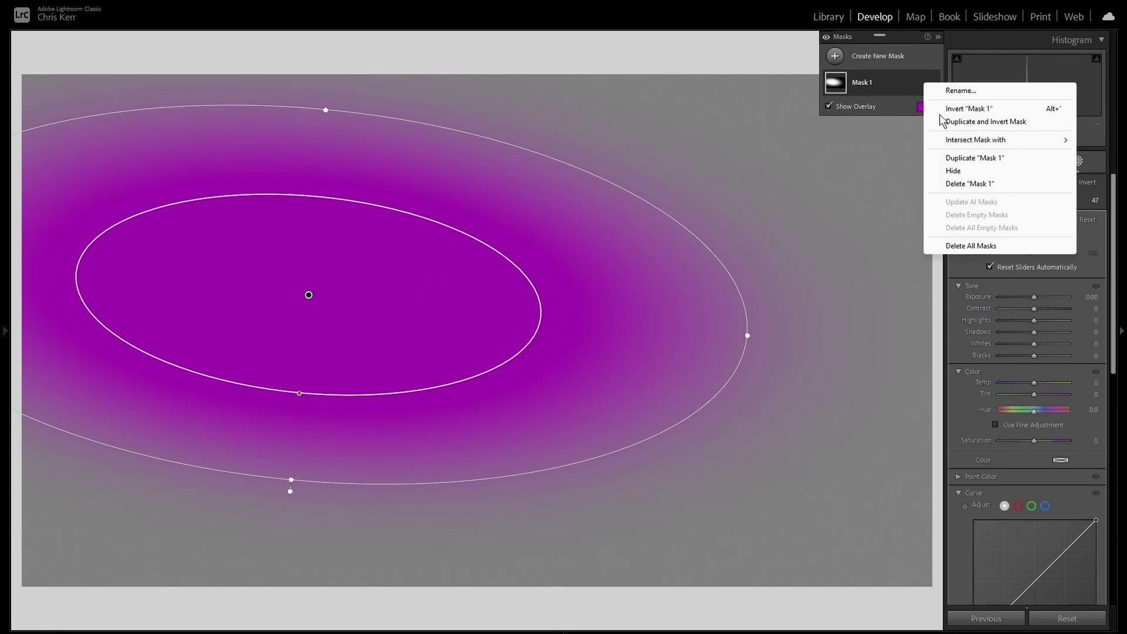
{"action": "left_click", "coordinate": [956, 184]}
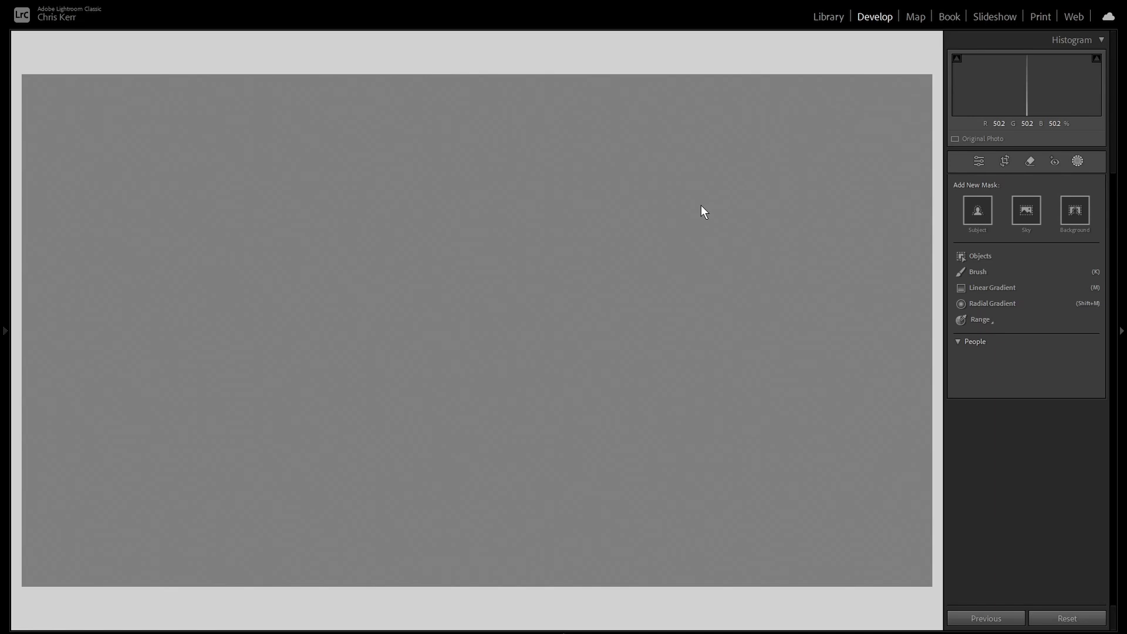
{"action": "key", "text": "shift+m"}
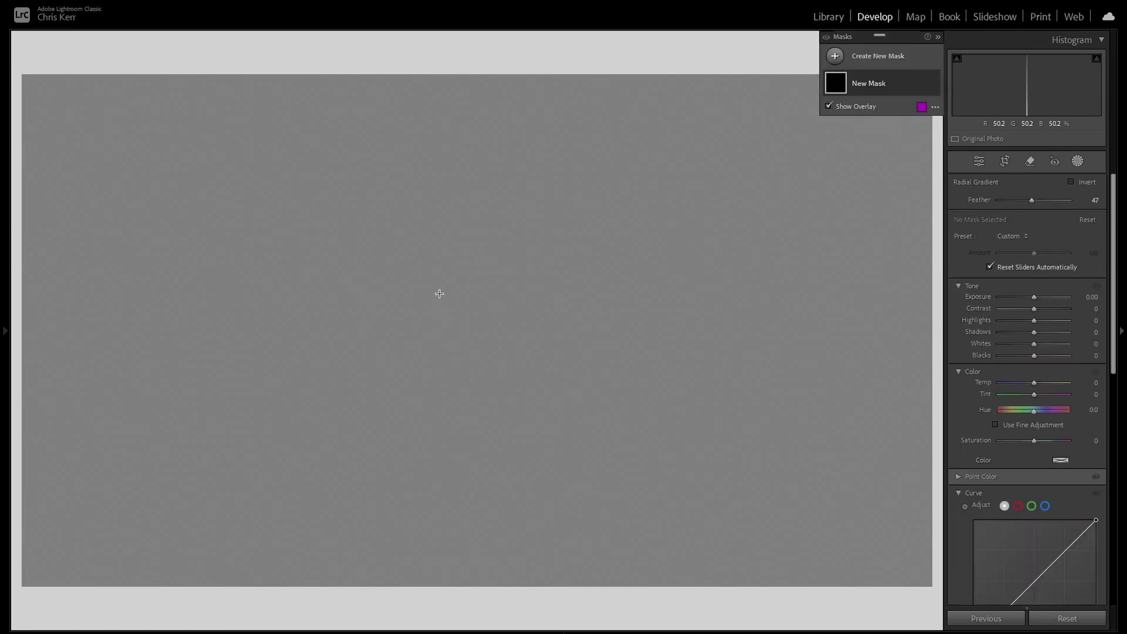
{"action": "left_click_drag", "start_coordinate": [439, 293], "coordinate": [498, 315]}
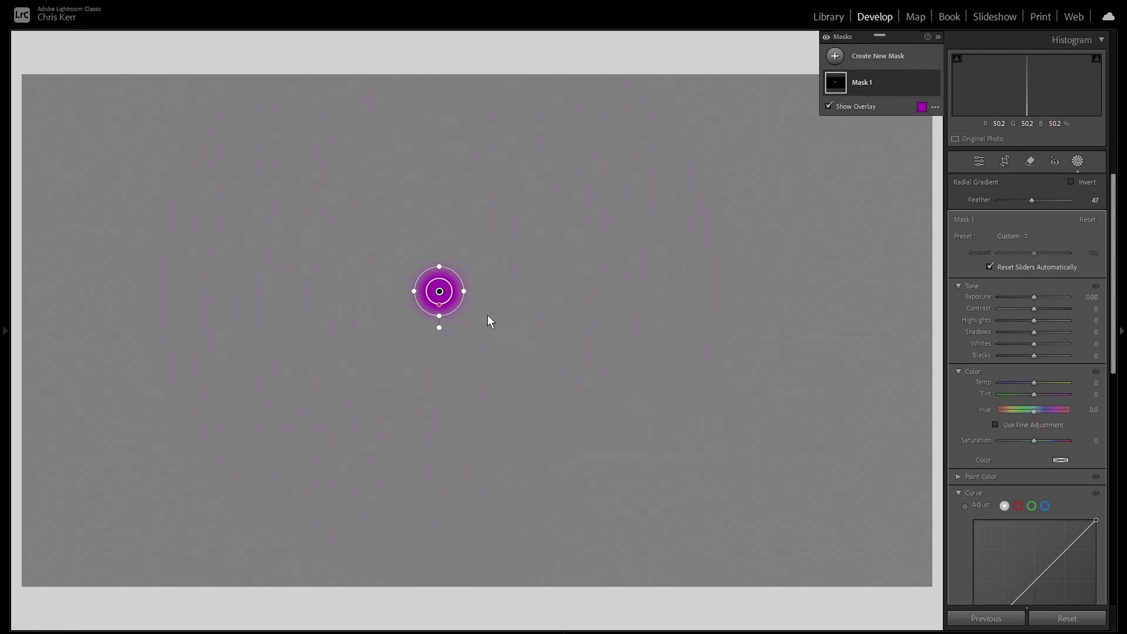
{"action": "left_click_drag", "start_coordinate": [466, 292], "coordinate": [531, 299]}
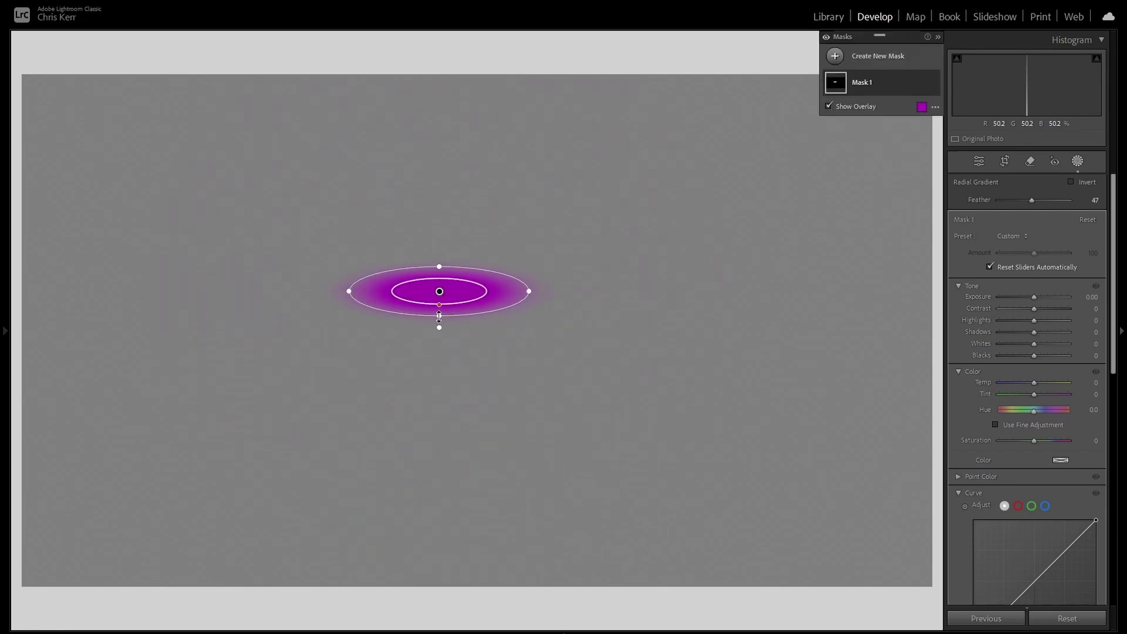
{"action": "left_click_drag", "start_coordinate": [439, 317], "coordinate": [440, 429]}
{"action": "key", "text": "alt"}
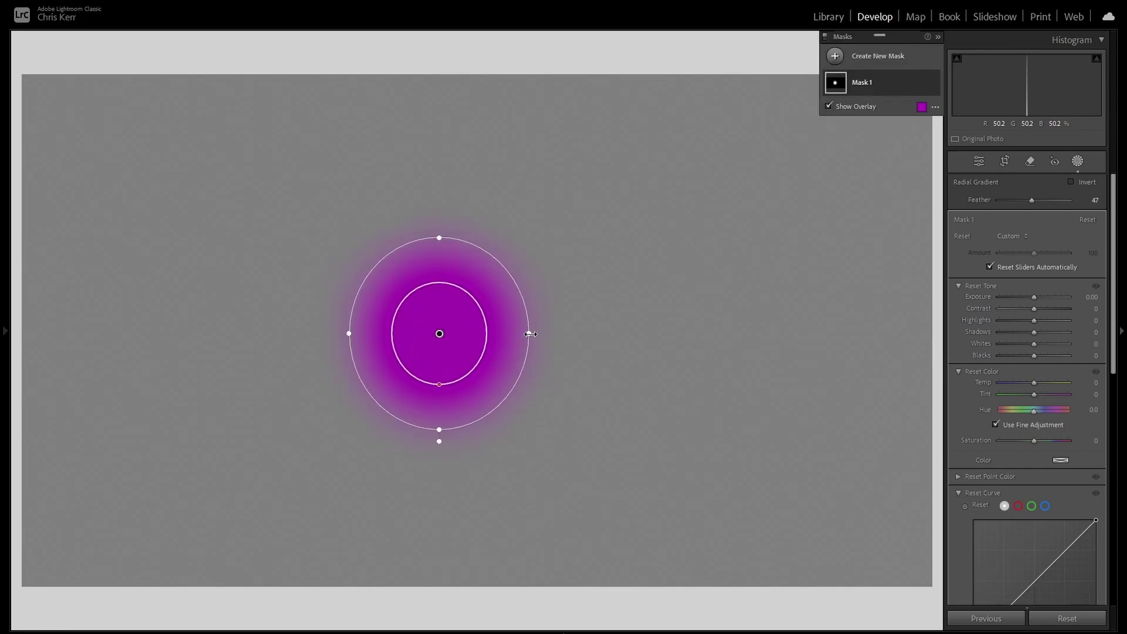
{"action": "left_click_drag", "start_coordinate": [530, 334], "coordinate": [641, 333]}
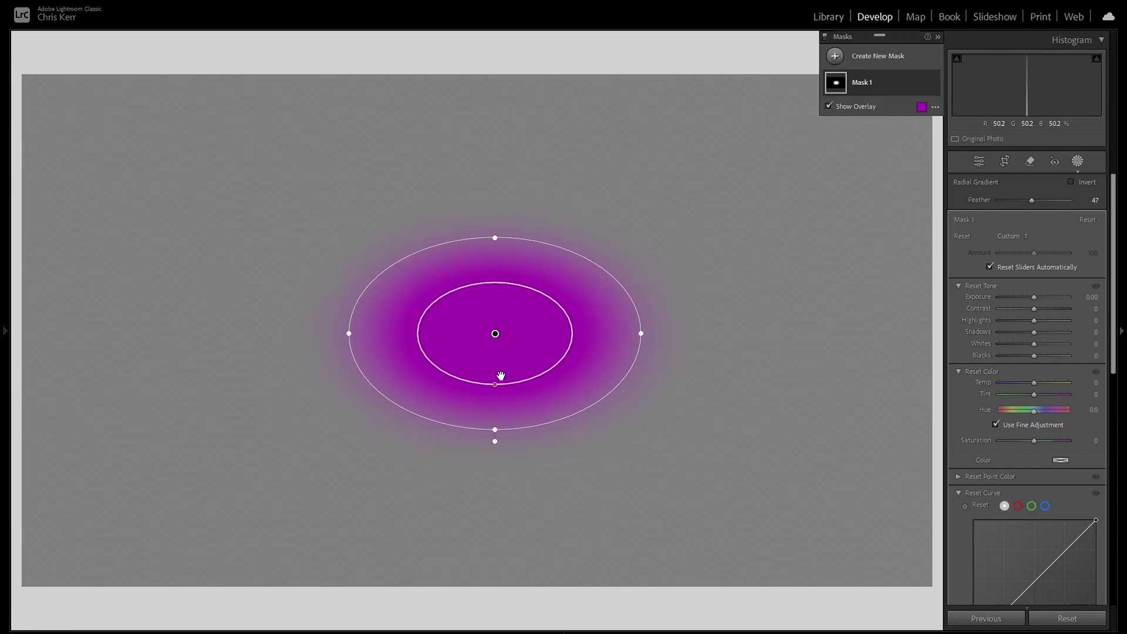
{"action": "left_click_drag", "start_coordinate": [496, 384], "coordinate": [469, 468]}
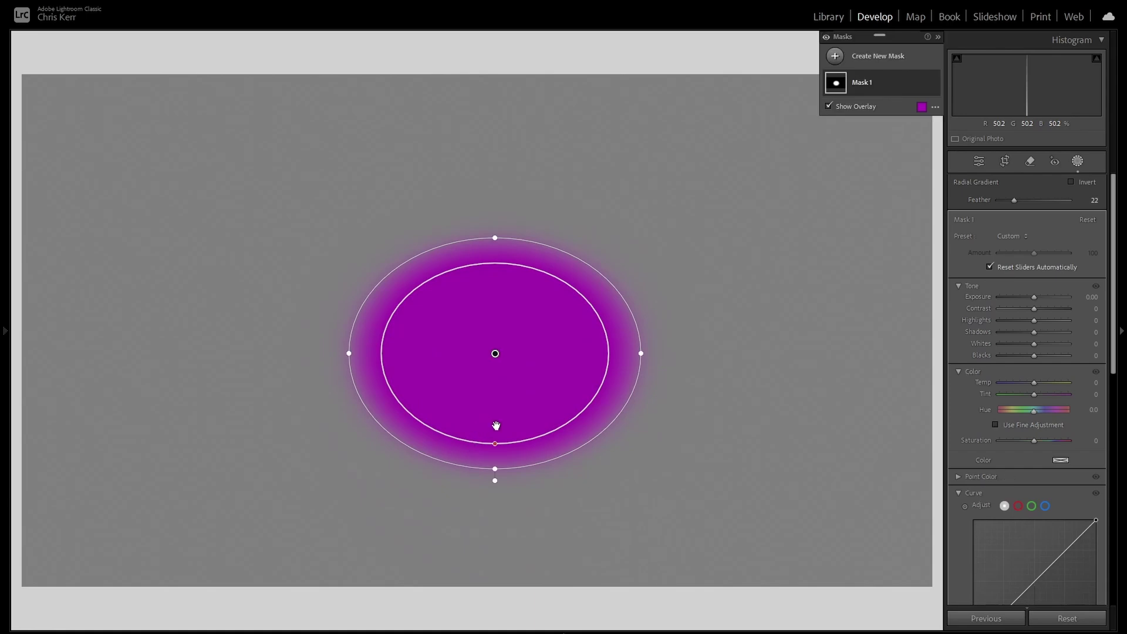
{"action": "key", "text": "Delete"}
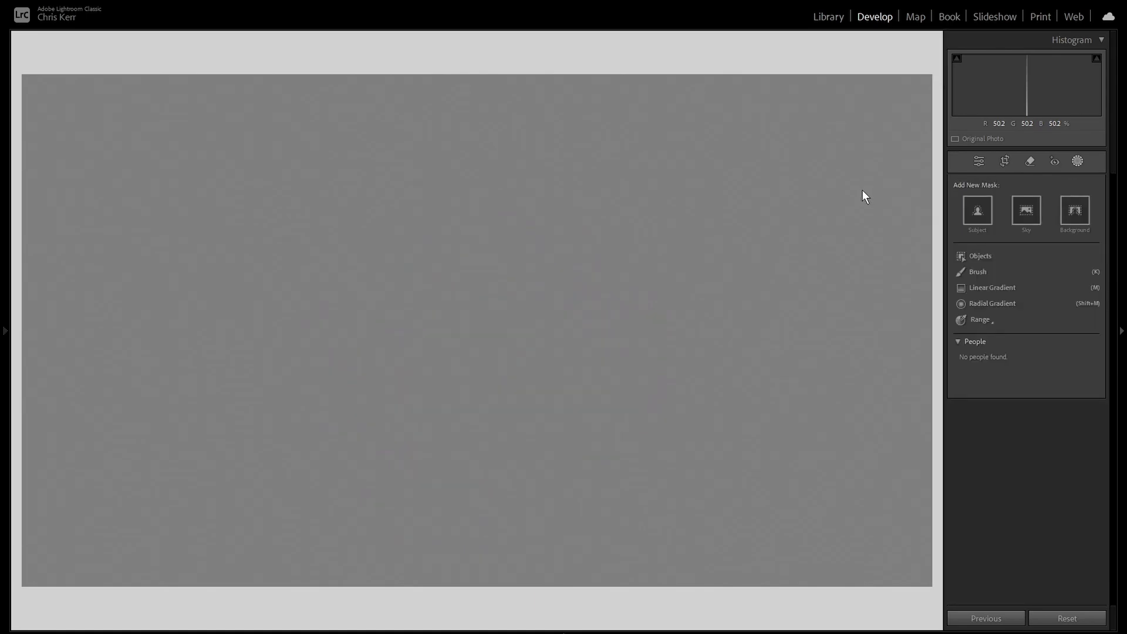
Step: Fill the whole grey image with a radial gradient and enlarge its inner ellipse
{"action": "key", "text": "shift+m"}
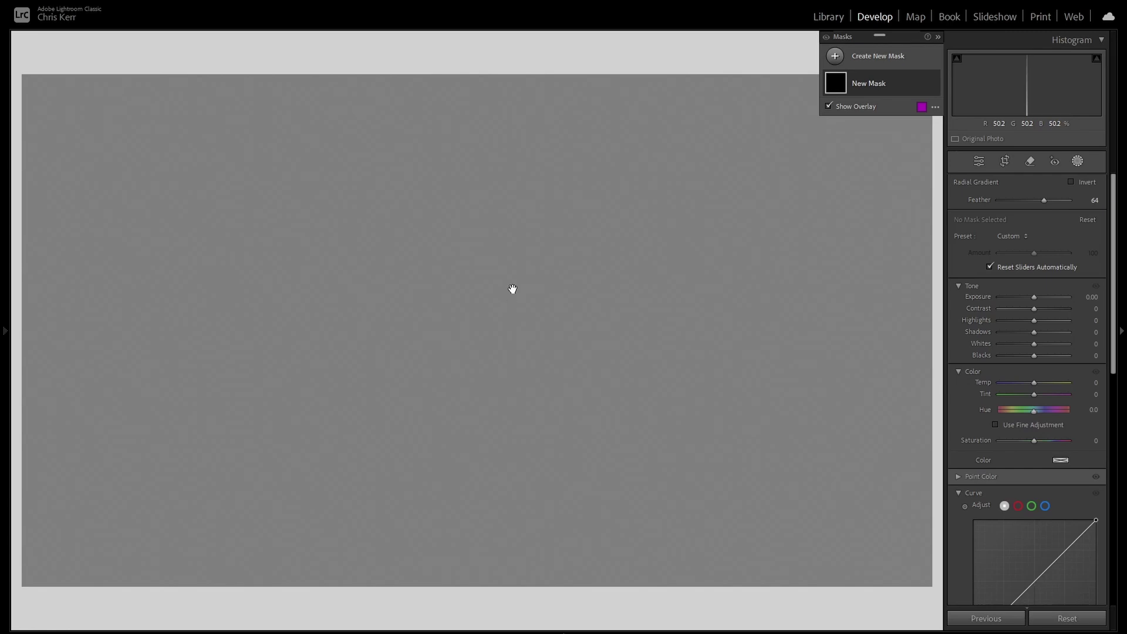
{"action": "double_click", "coordinate": [512, 289], "text": "ctrl"}
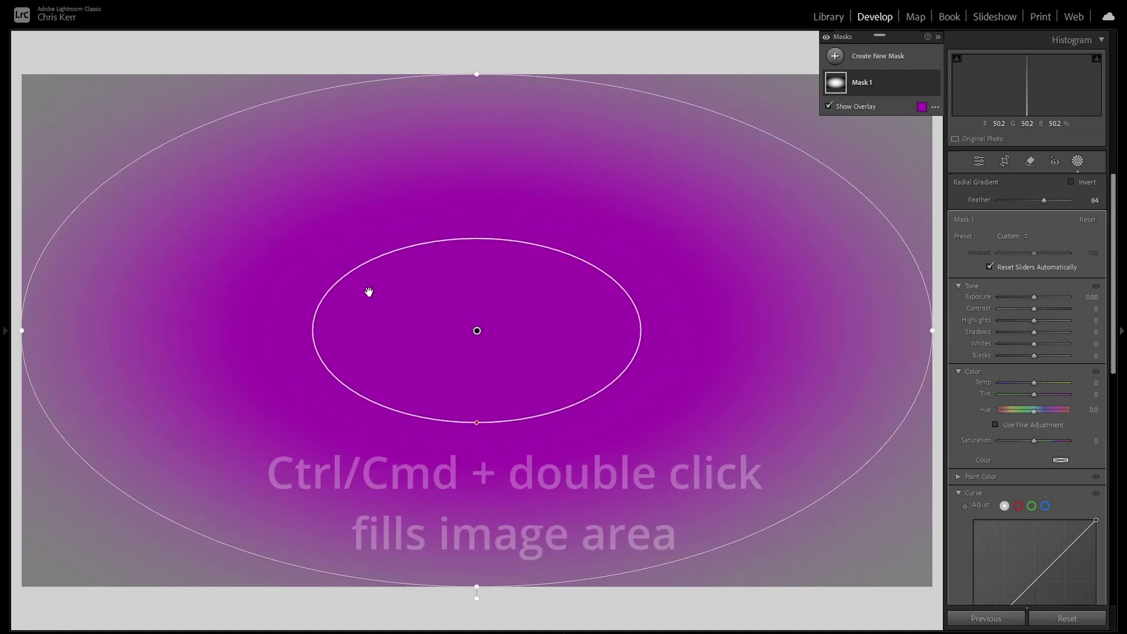
{"action": "left_click_drag", "start_coordinate": [478, 418], "coordinate": [454, 467]}
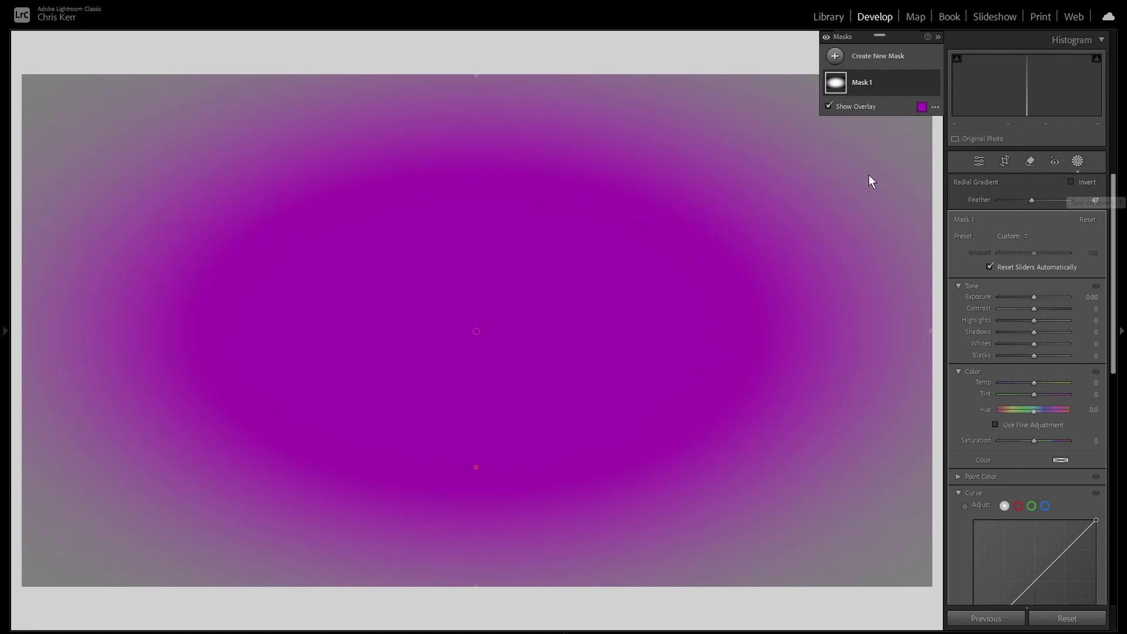
Step: Invert the radial mask, darken the edges with Exposure, adjust its feather, then delete it
{"action": "key", "text": "apostrophe"}
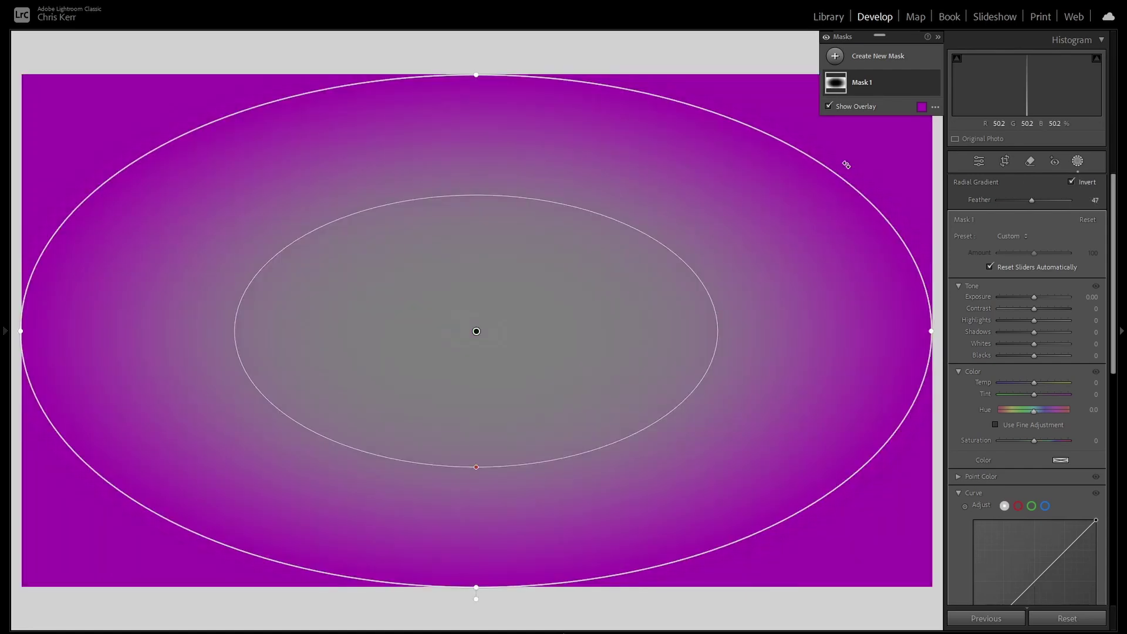
{"action": "left_click", "coordinate": [1033, 298]}
{"action": "mouse_move", "coordinate": [1034, 298]}
{"action": "left_mouse_down"}
{"action": "mouse_move", "coordinate": [1008, 298]}
{"action": "mouse_move", "coordinate": [1019, 297]}
{"action": "left_mouse_up"}
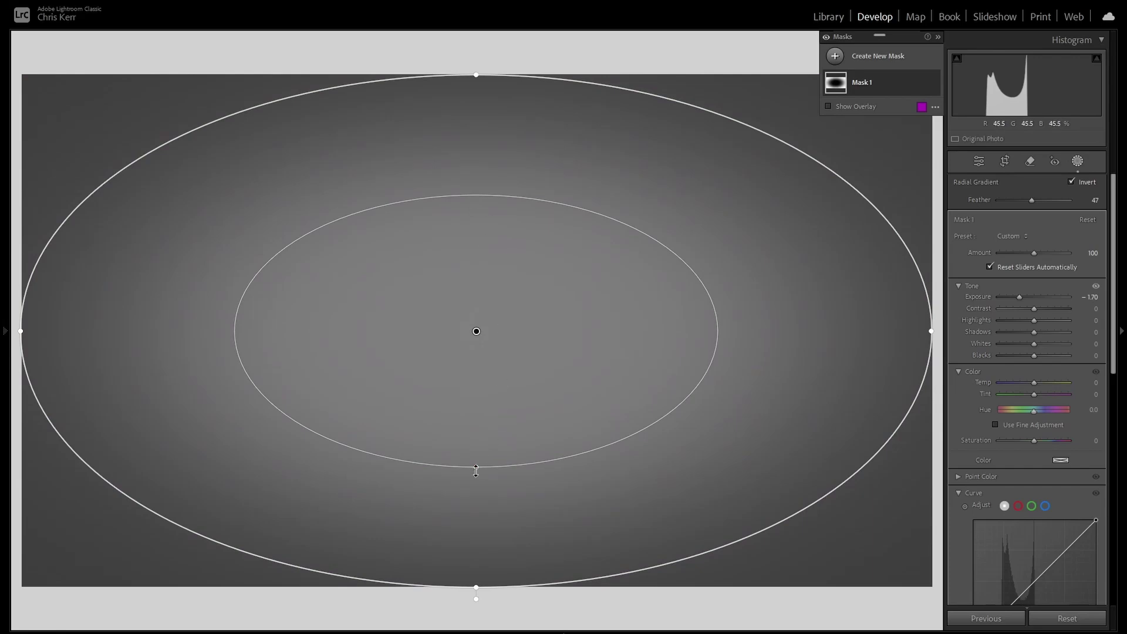
{"action": "left_click_drag", "start_coordinate": [476, 467], "coordinate": [471, 558]}
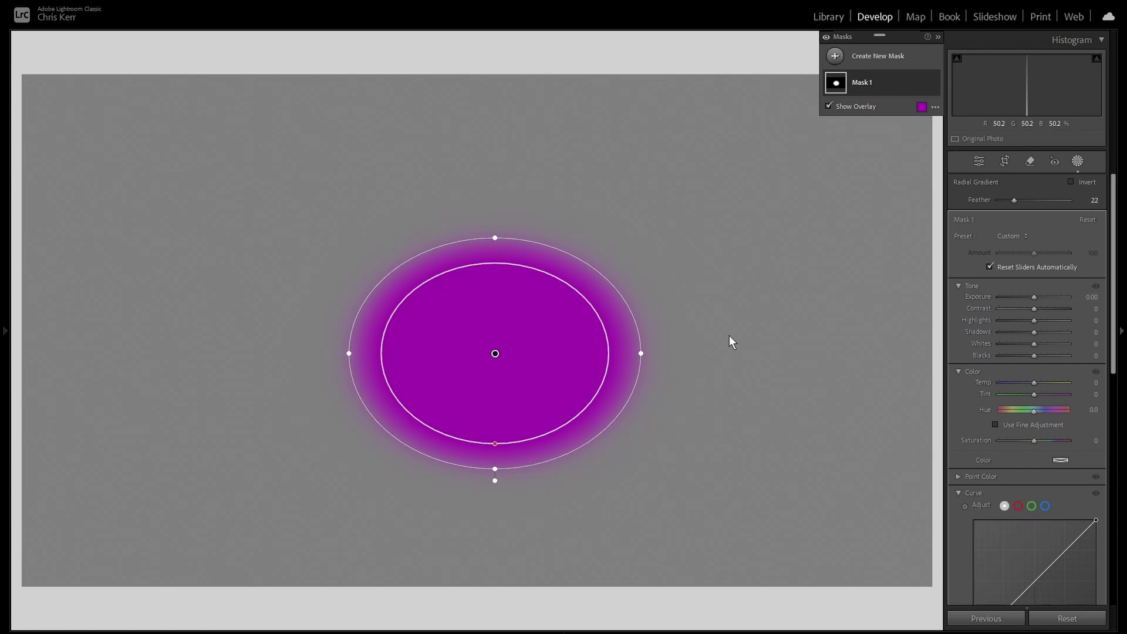
{"action": "left_click_drag", "start_coordinate": [1014, 200], "coordinate": [1044, 211]}
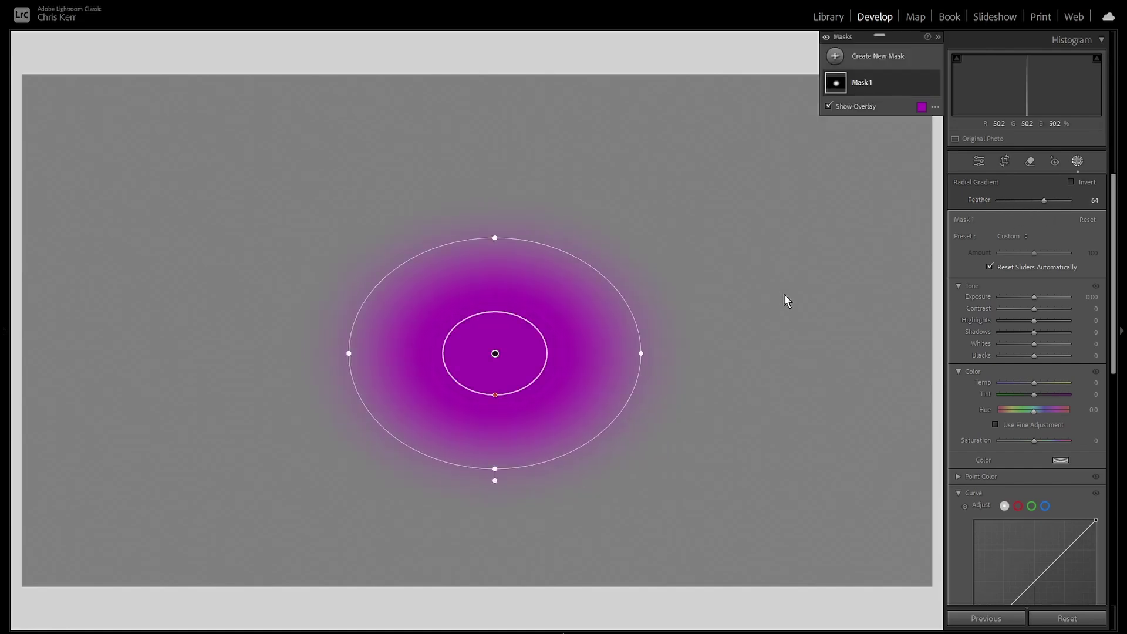
{"action": "key", "text": "Delete"}
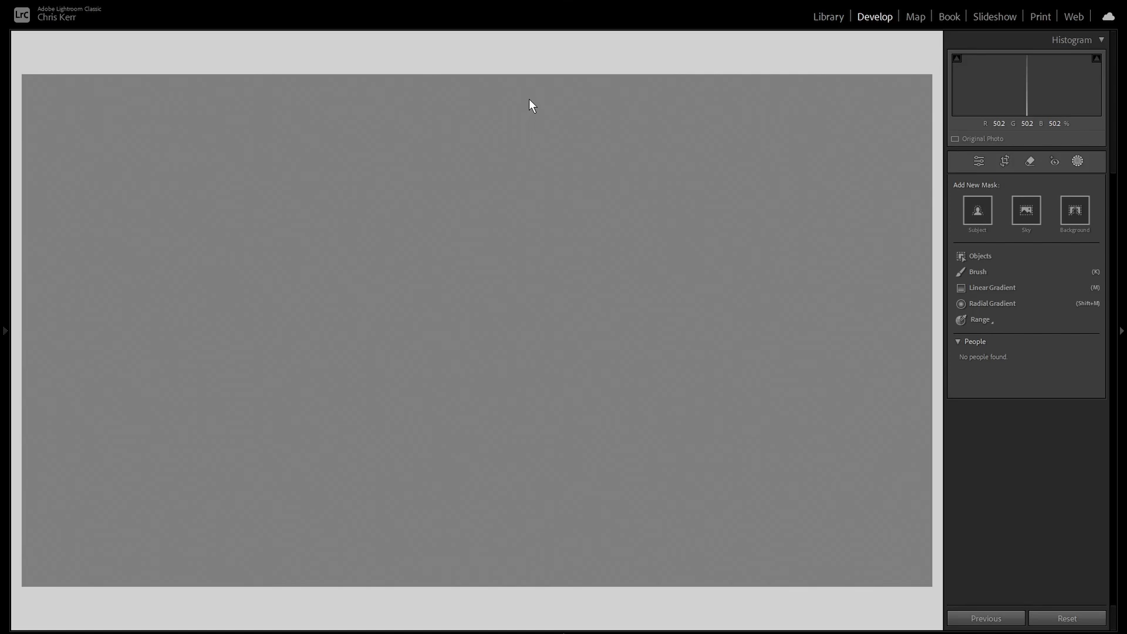
Step: Draw a linear gradient down from the top, compress it and reposition it
{"action": "key", "text": "m"}
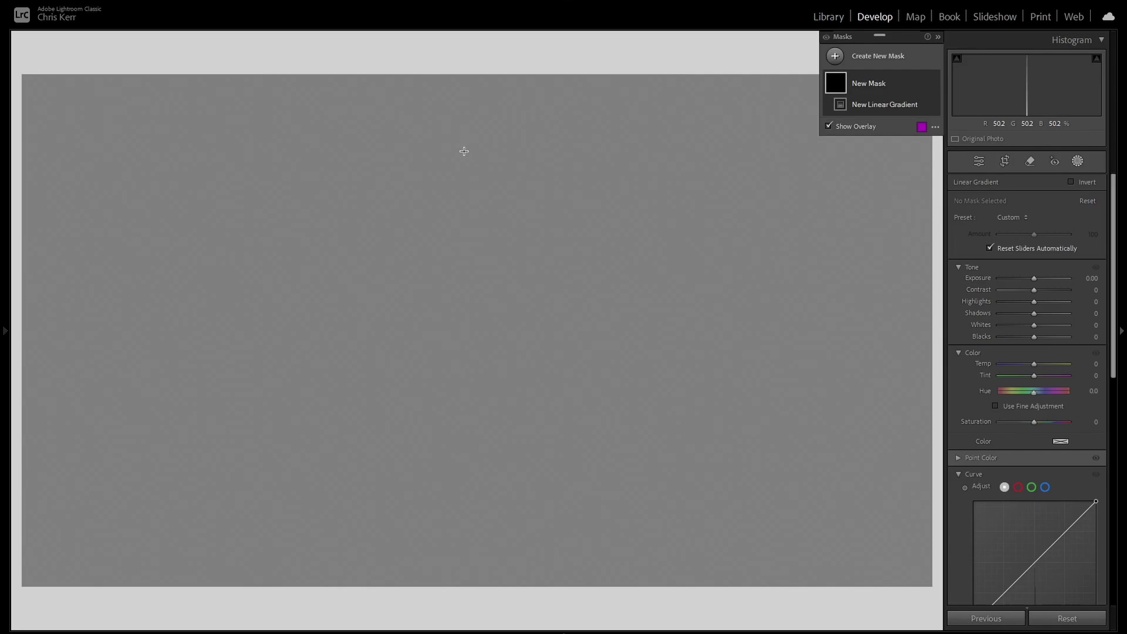
{"action": "left_click_drag", "start_coordinate": [464, 151], "coordinate": [465, 356]}
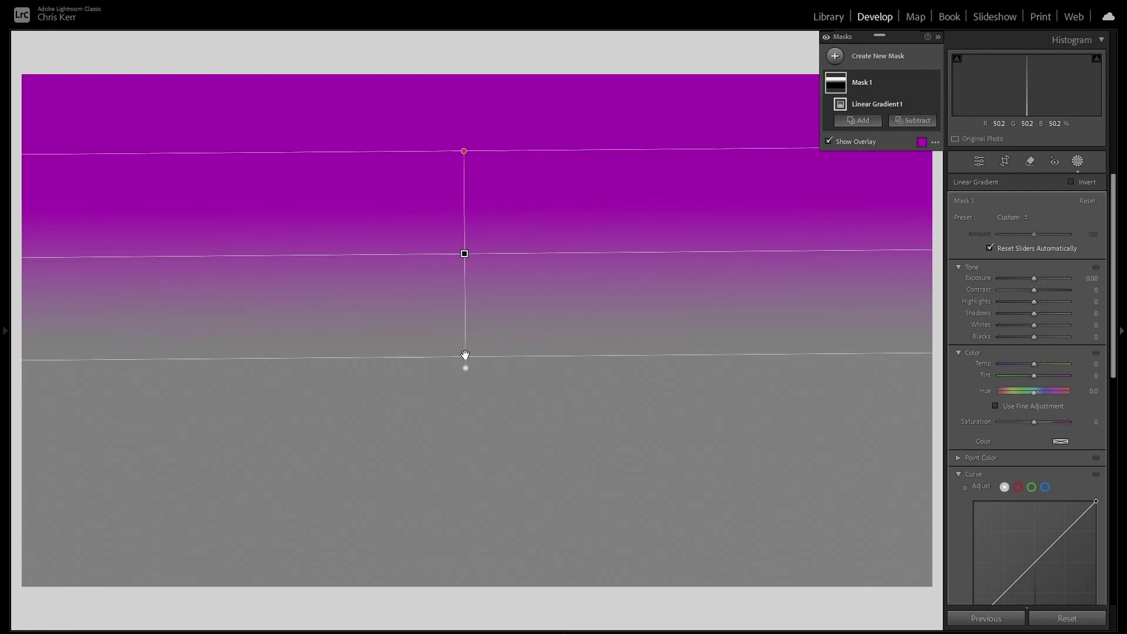
{"action": "left_click_drag", "start_coordinate": [465, 355], "coordinate": [464, 397]}
{"action": "left_click_drag", "start_coordinate": [464, 273], "coordinate": [475, 394]}
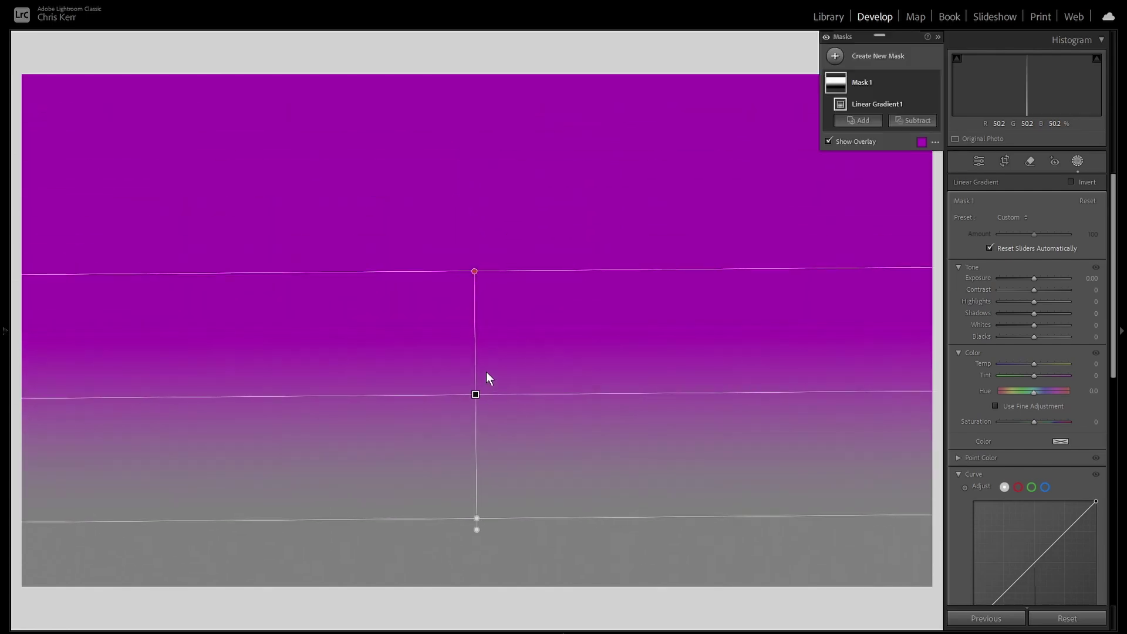
Step: Tilt the linear gradient and adjust its transition width, then drag it off the image
{"action": "left_click_drag", "start_coordinate": [475, 271], "coordinate": [474, 294]}
{"action": "left_click_drag", "start_coordinate": [478, 530], "coordinate": [472, 476]}
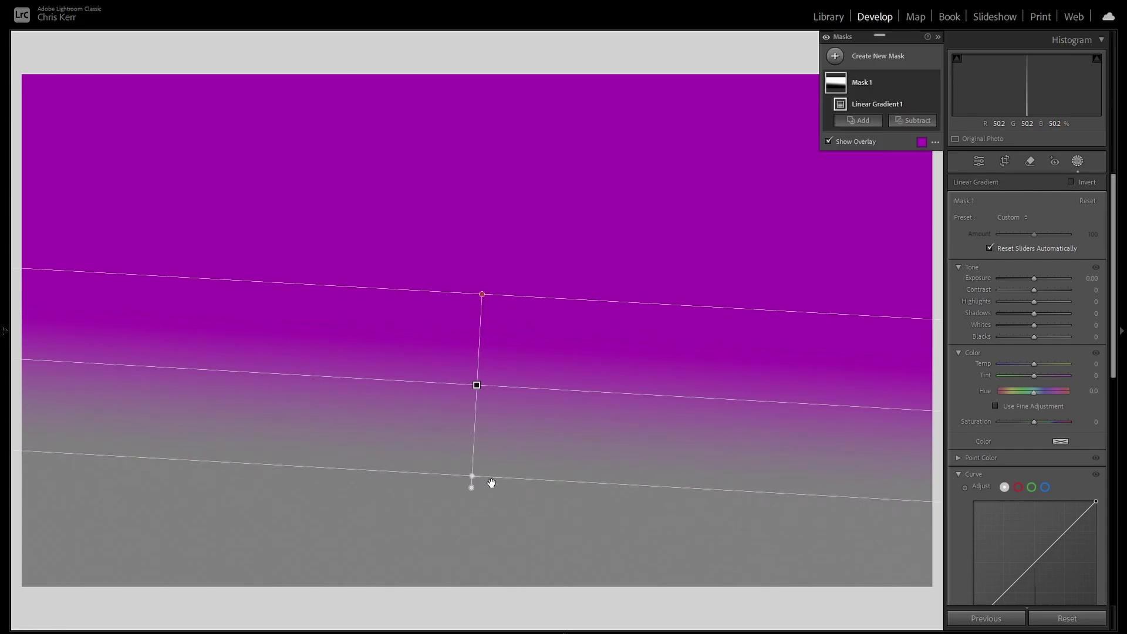
{"action": "left_click_drag", "start_coordinate": [473, 475], "coordinate": [475, 446]}
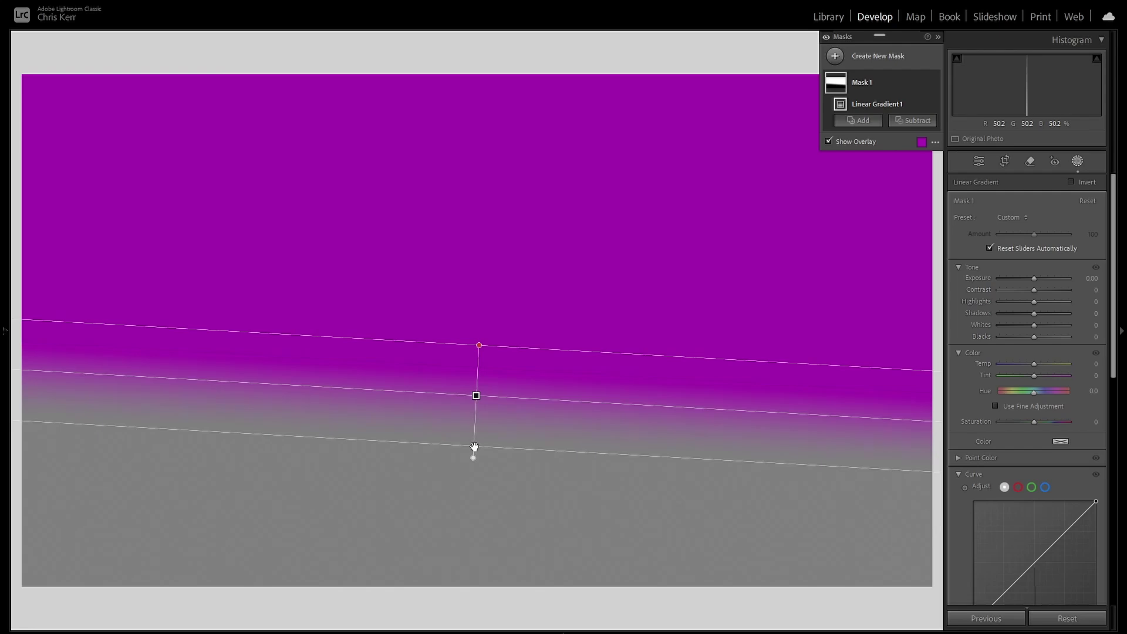
{"action": "mouse_move", "coordinate": [476, 446]}
{"action": "left_mouse_down"}
{"action": "mouse_move", "coordinate": [473, 513]}
{"action": "mouse_move", "coordinate": [480, 372]}
{"action": "mouse_move", "coordinate": [480, 424]}
{"action": "left_mouse_up"}
{"action": "left_click_drag", "start_coordinate": [484, 532], "coordinate": [491, 407]}
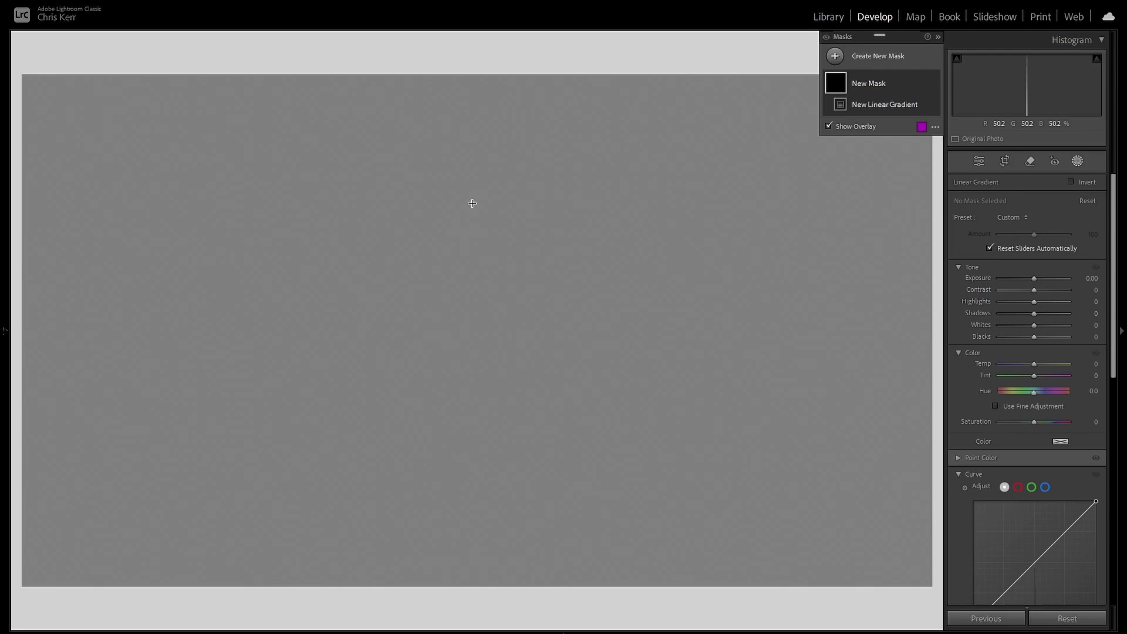
Step: Draw a tilted linear gradient over the lower grey image, adjusting its outer edge to fade just below the top
{"action": "left_click_drag", "start_coordinate": [472, 203], "coordinate": [627, 164]}
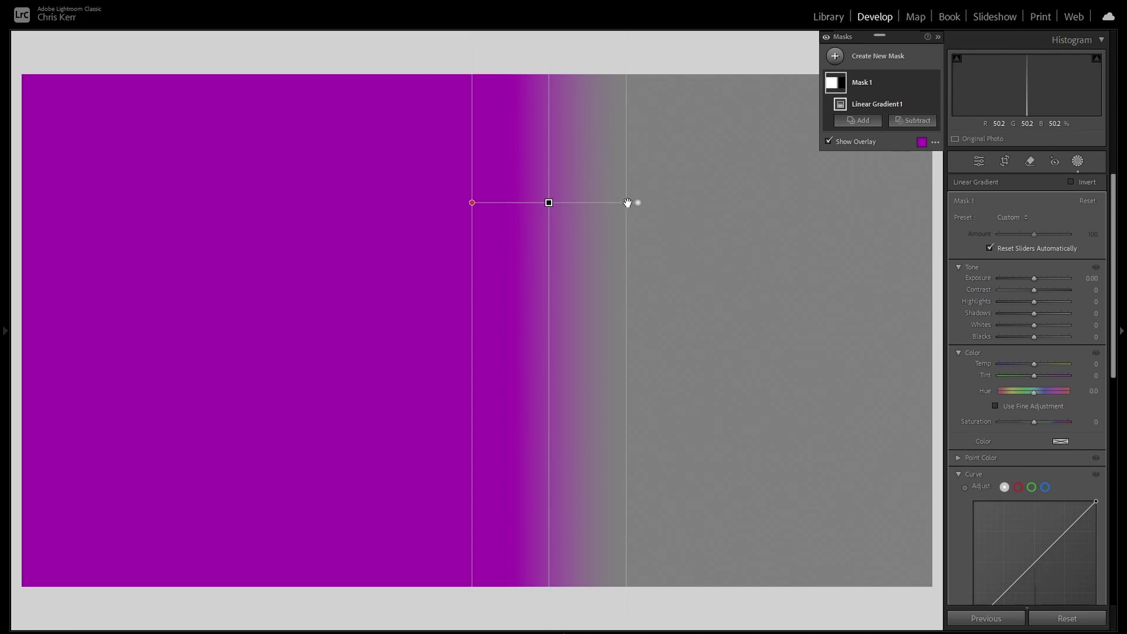
{"action": "left_click_drag", "start_coordinate": [628, 202], "coordinate": [552, 115]}
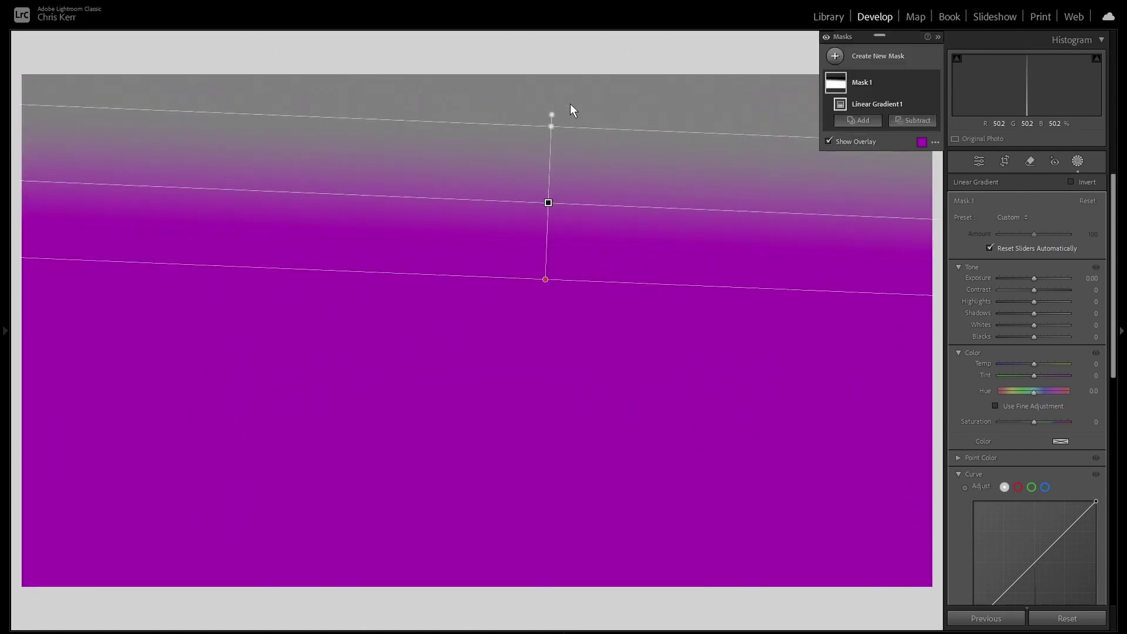